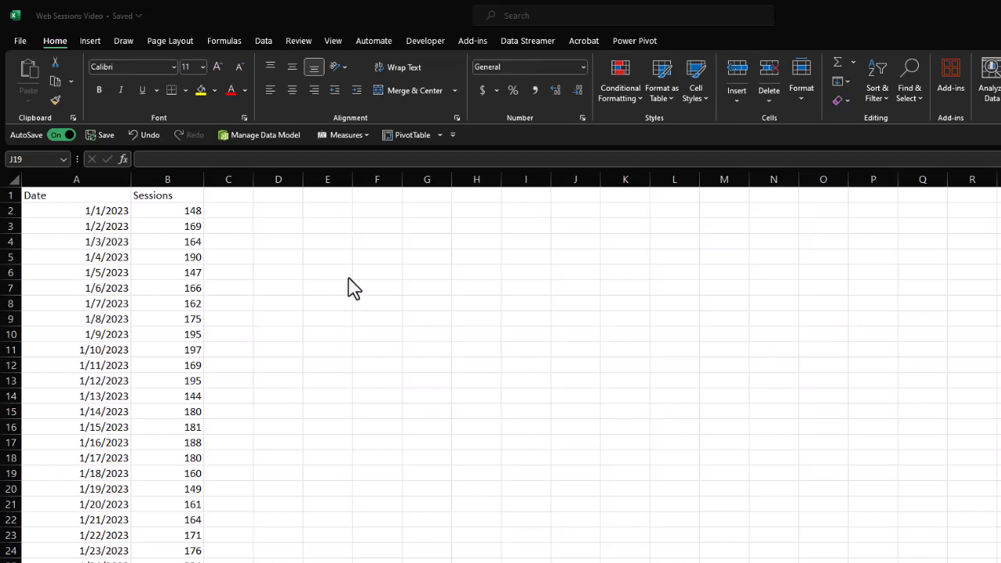
Copy the entire Date and Sessions data range, including the headers, from the Excel worksheet
left_click(87, 197)
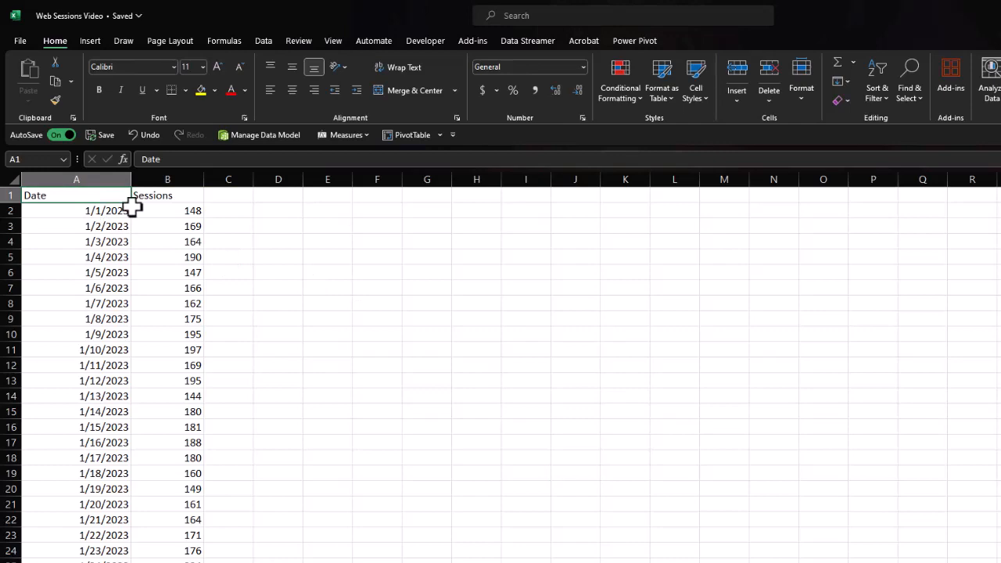
key("shift+Right")
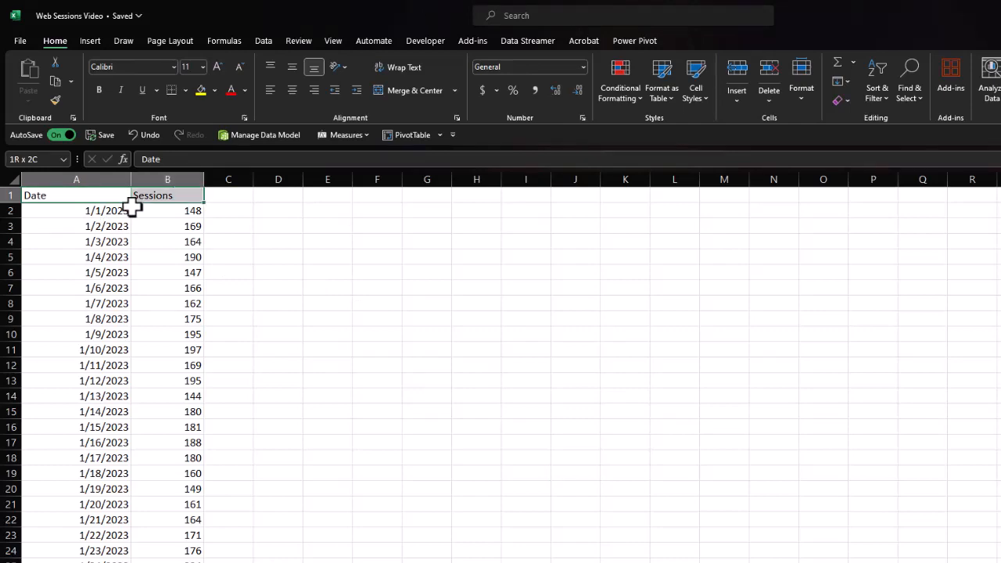
key("ctrl+shift+Down")
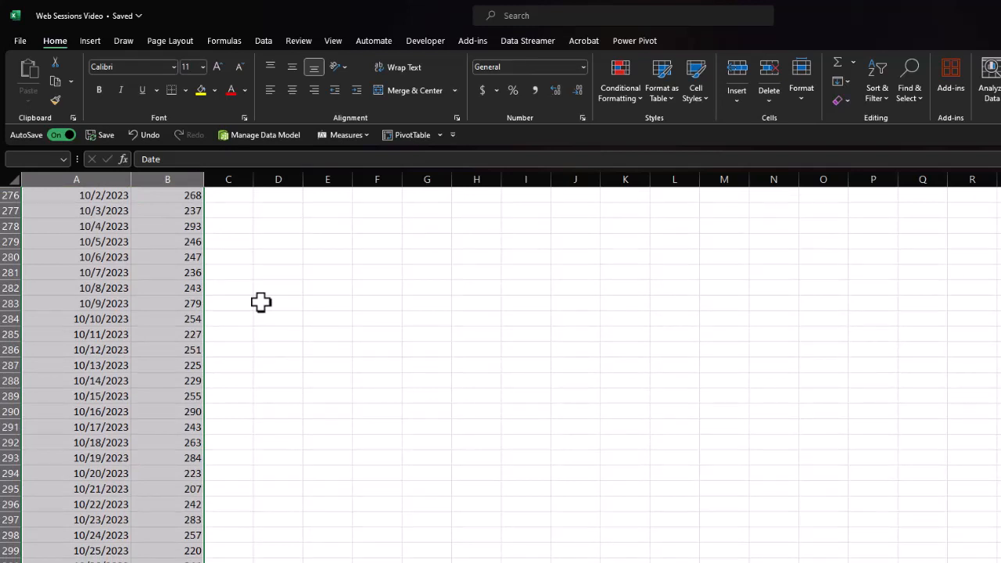
key("ctrl+c")
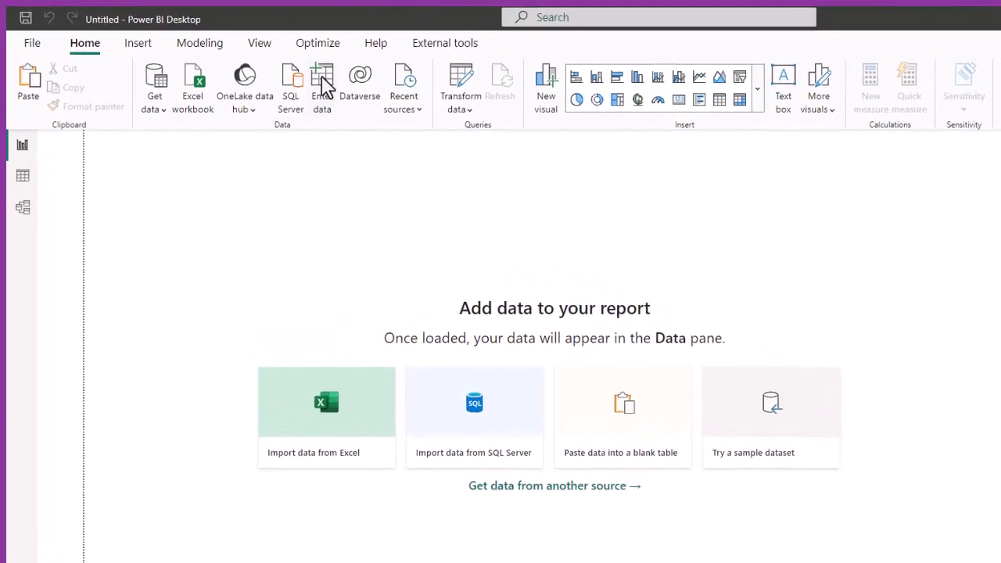
In Power BI Desktop, create a table from the copied data and load it under the name Sessions Table
left_click(325, 88)
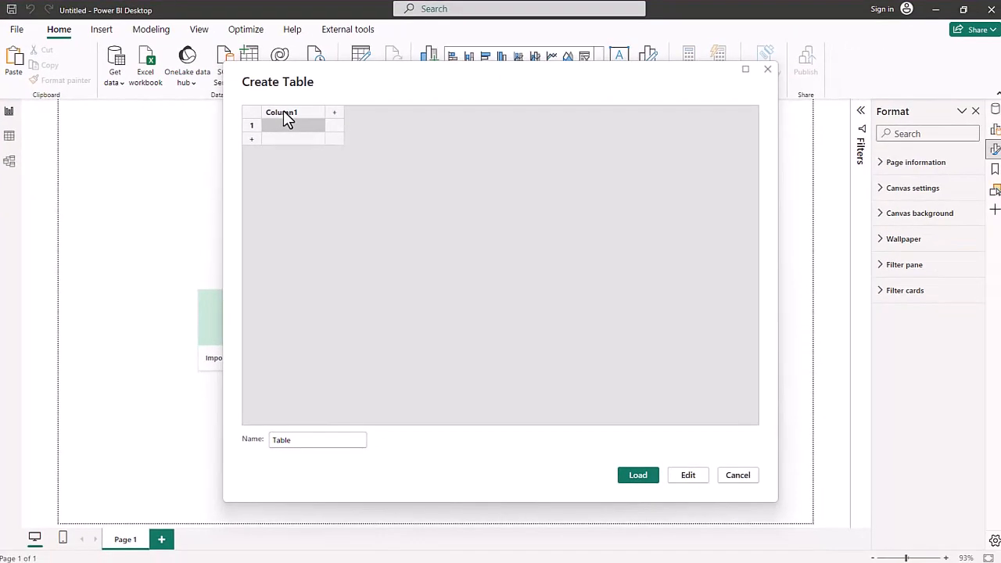
key("ctrl+v")
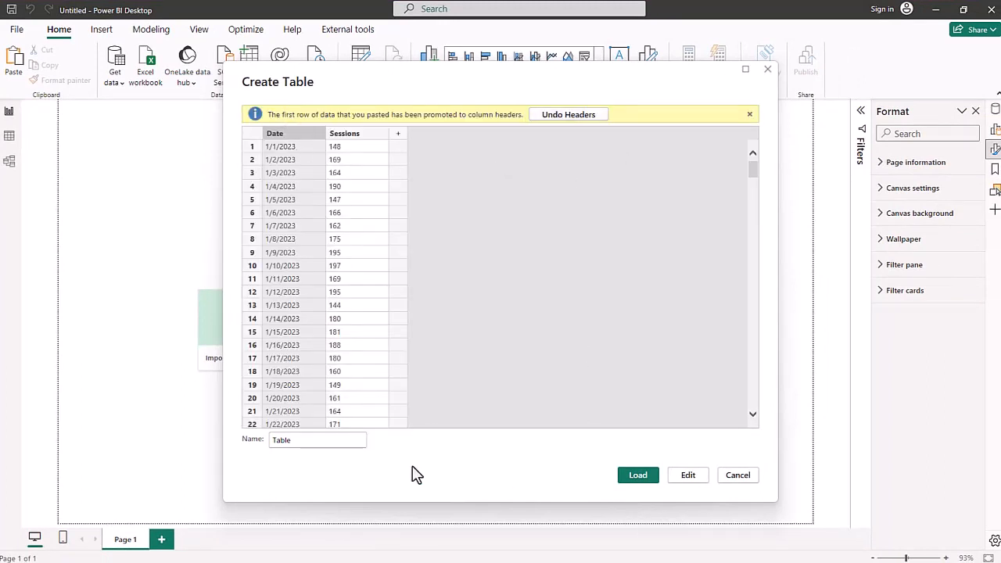
left_click(304, 438)
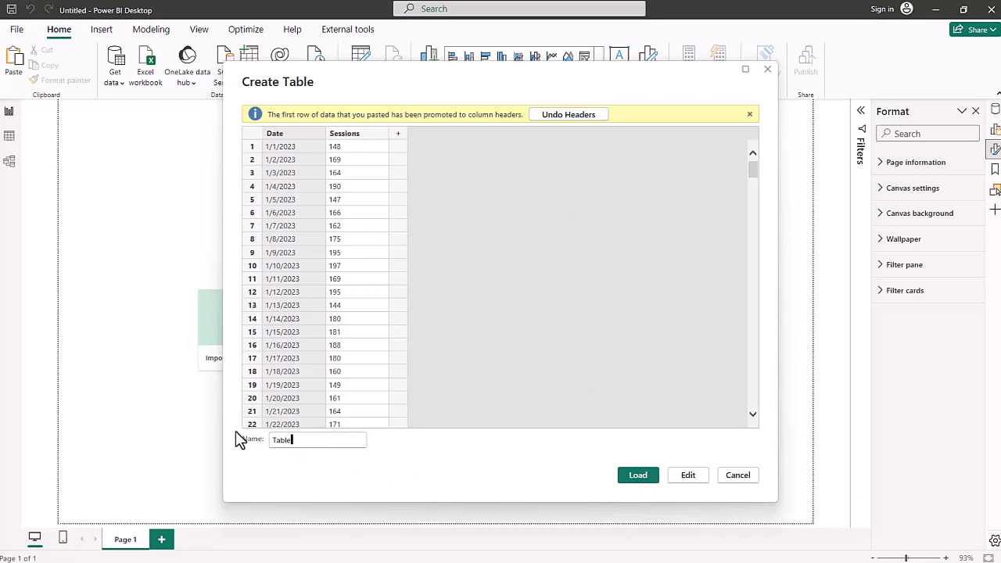
left_click_drag(295, 439, 252, 439)
type("Sessions 1")
type("able")
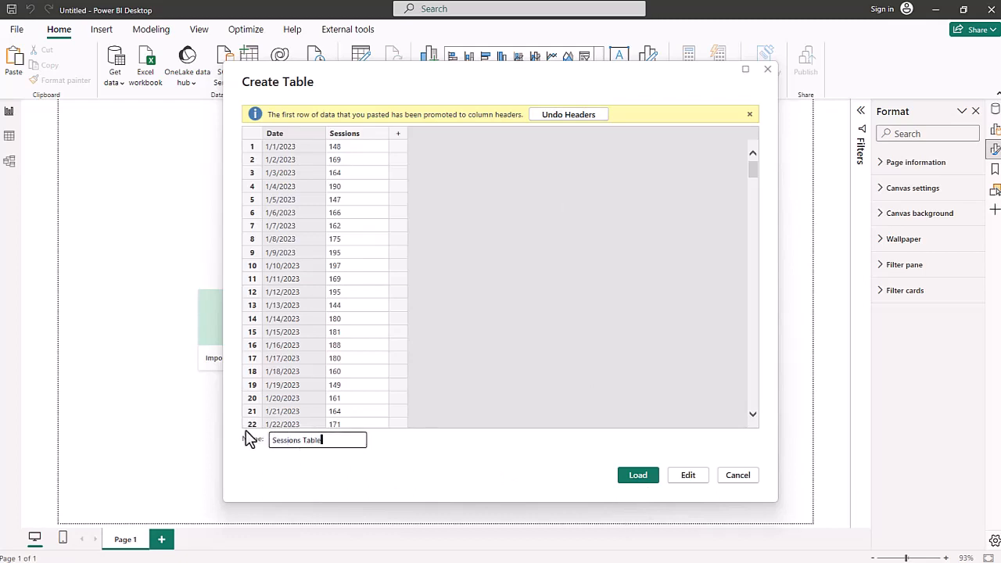
left_click(638, 476)
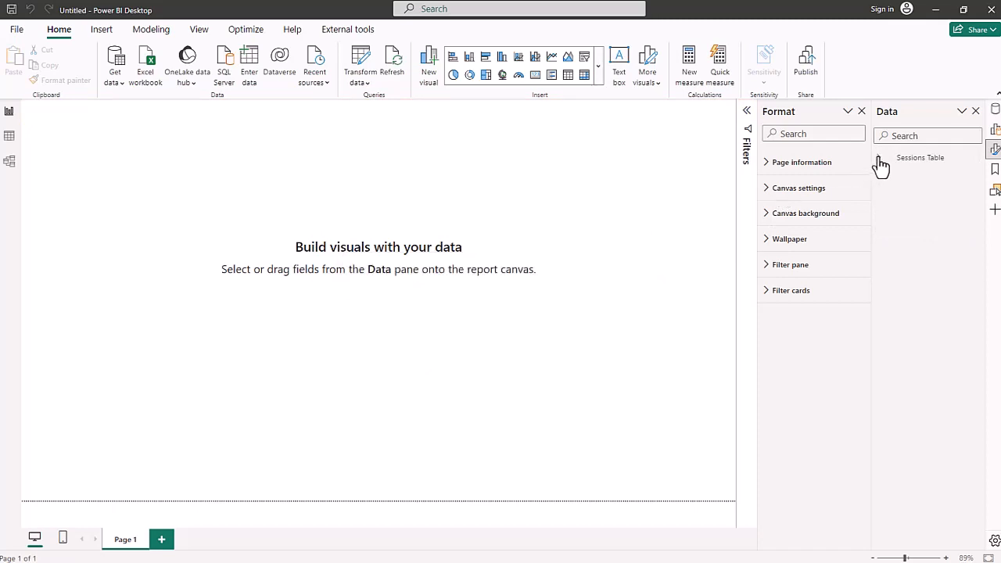
Expand the fields of Sessions Table and insert a table visual, enlarged and placed near the middle of the report page
left_click(880, 162)
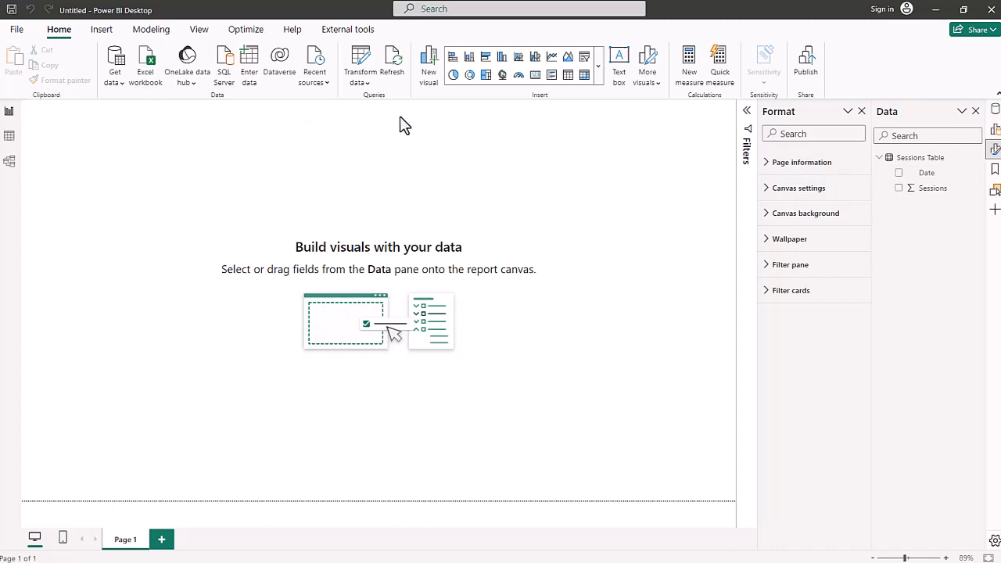
left_click(568, 76)
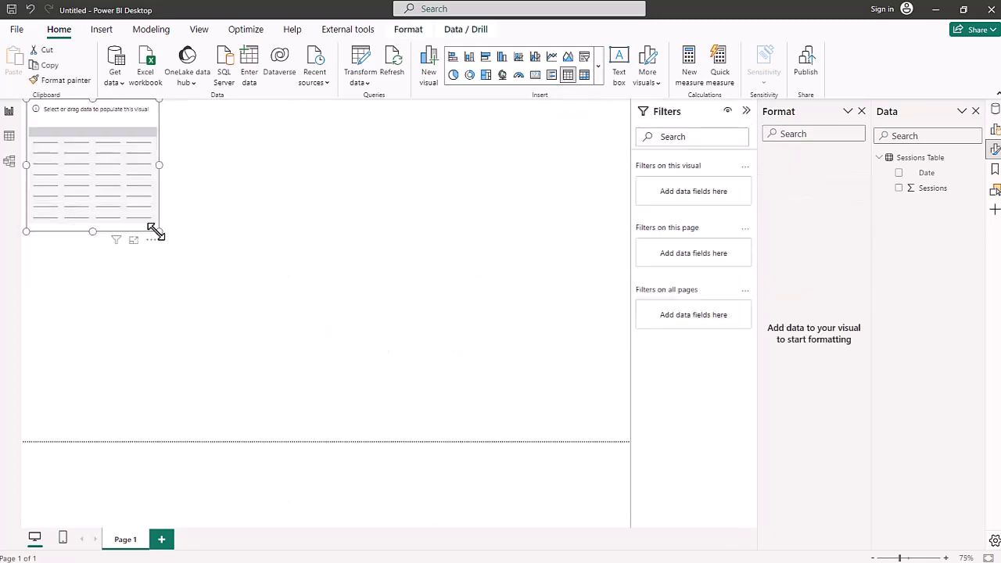
left_click_drag(154, 229, 394, 388)
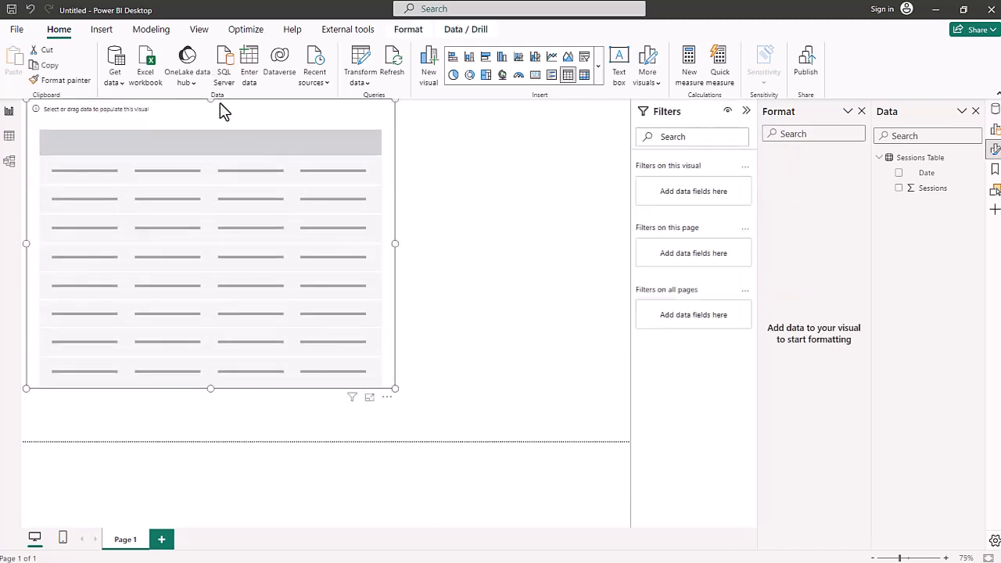
left_click_drag(223, 109, 364, 140)
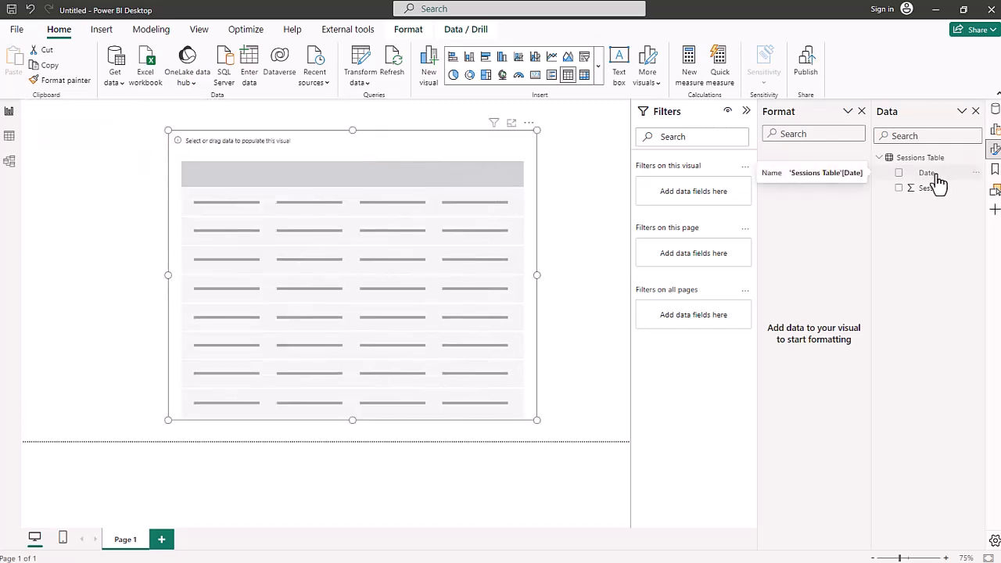
Add the Date field to the table visual and format it as *3/14/2001 (Short Date)
left_click(900, 174)
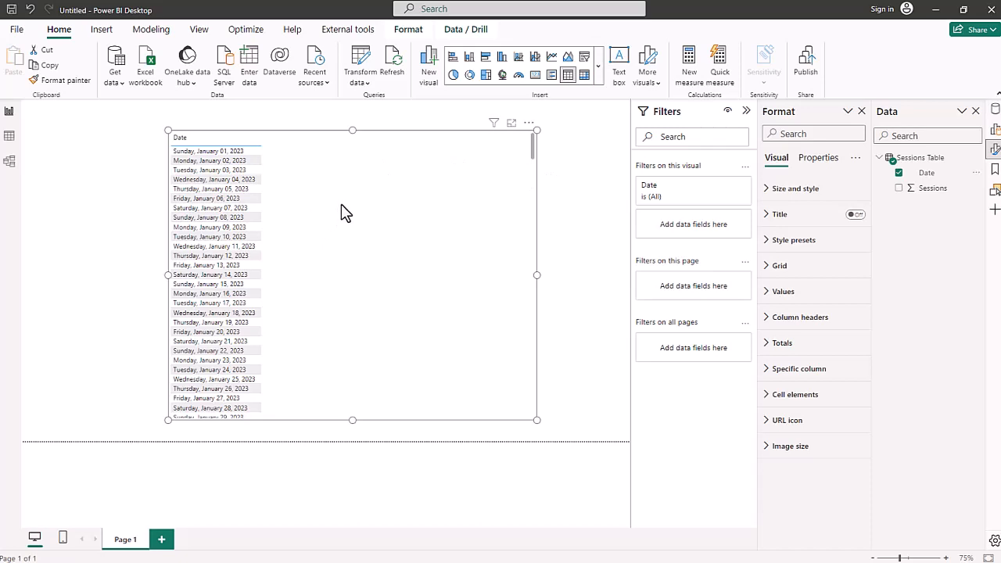
left_click(930, 173)
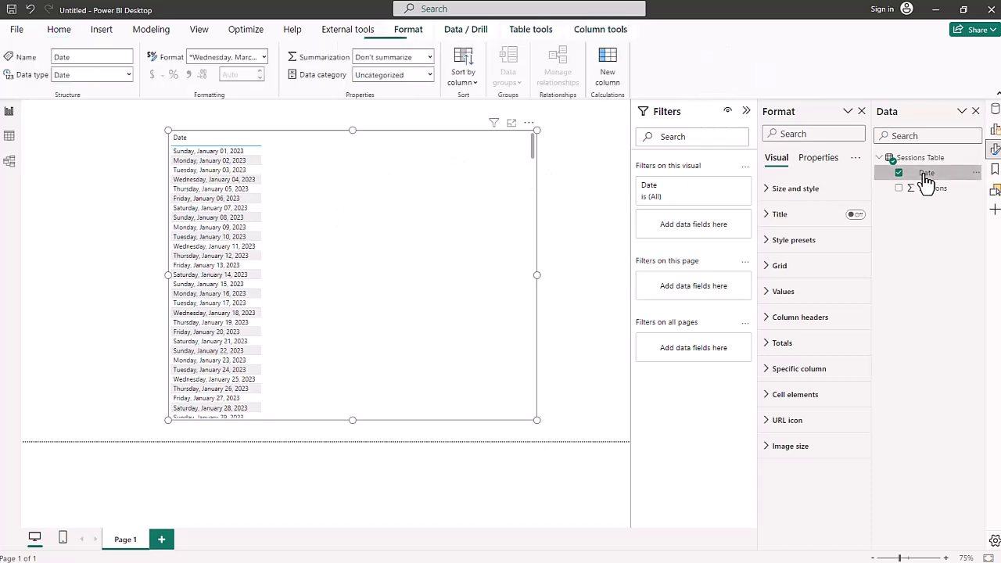
left_click(266, 61)
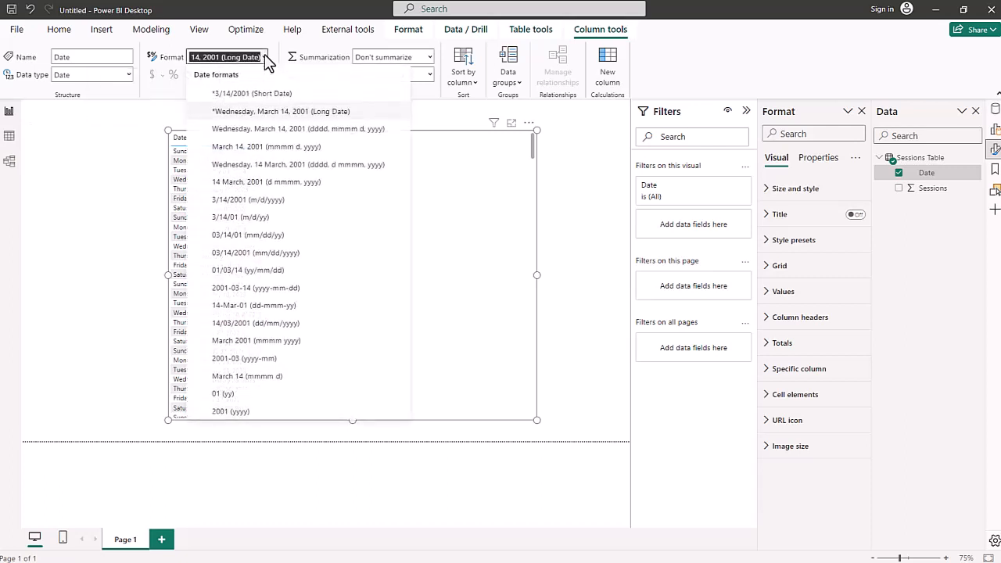
left_click(250, 94)
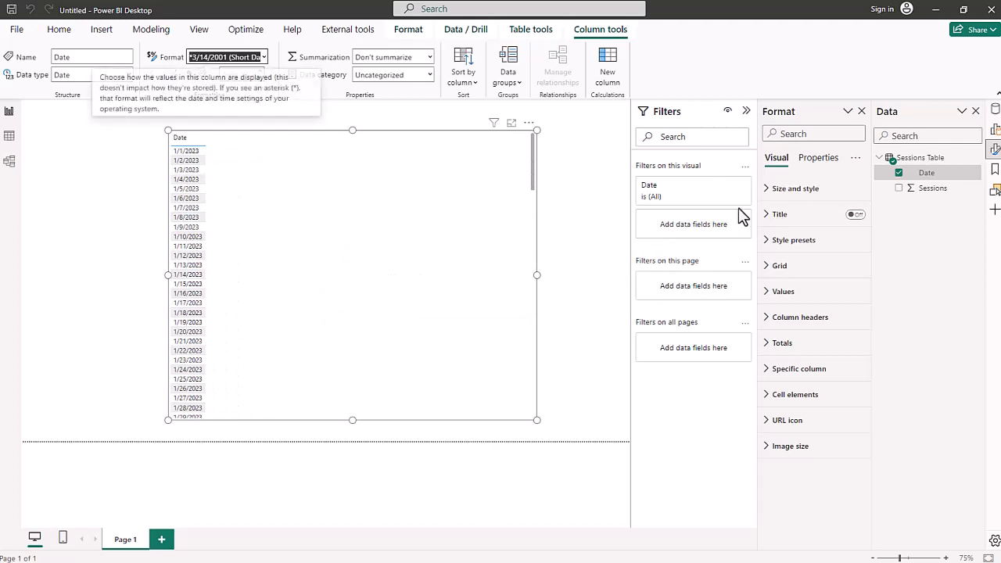
Add the Sessions field to the table visual, and make the visual narrower and shorter along the report page's left edge
left_click(899, 189)
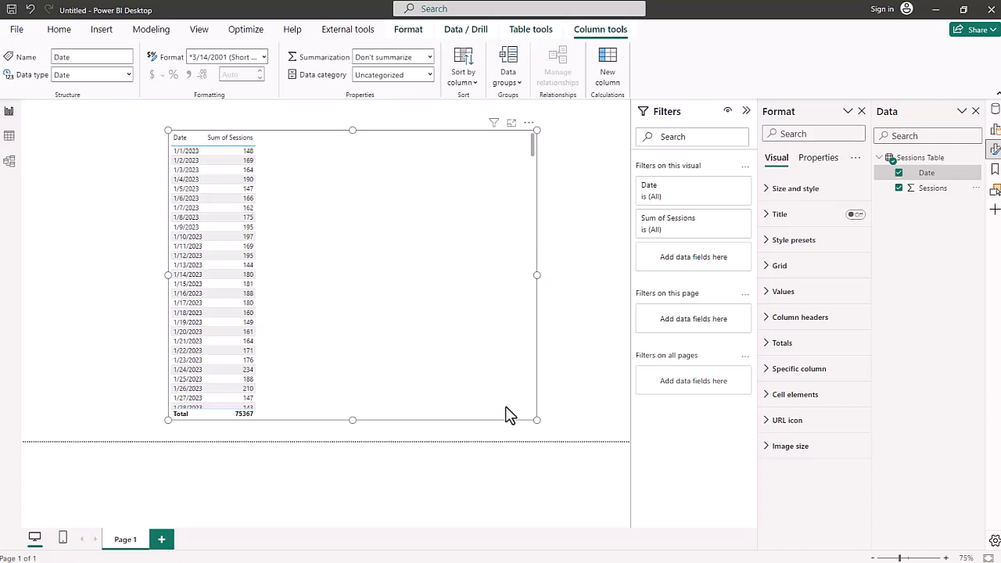
left_click_drag(534, 420, 373, 402)
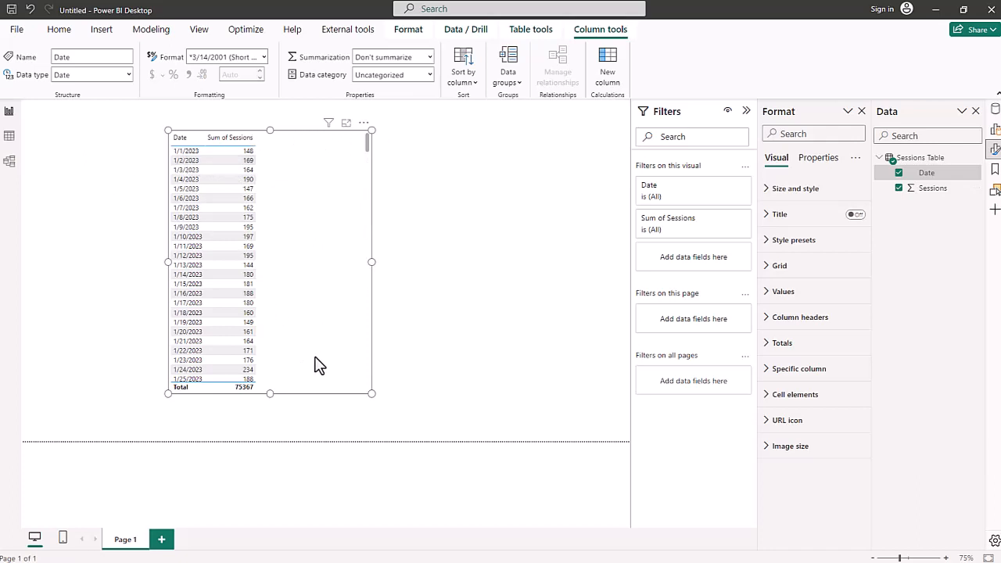
left_click_drag(319, 366, 183, 406)
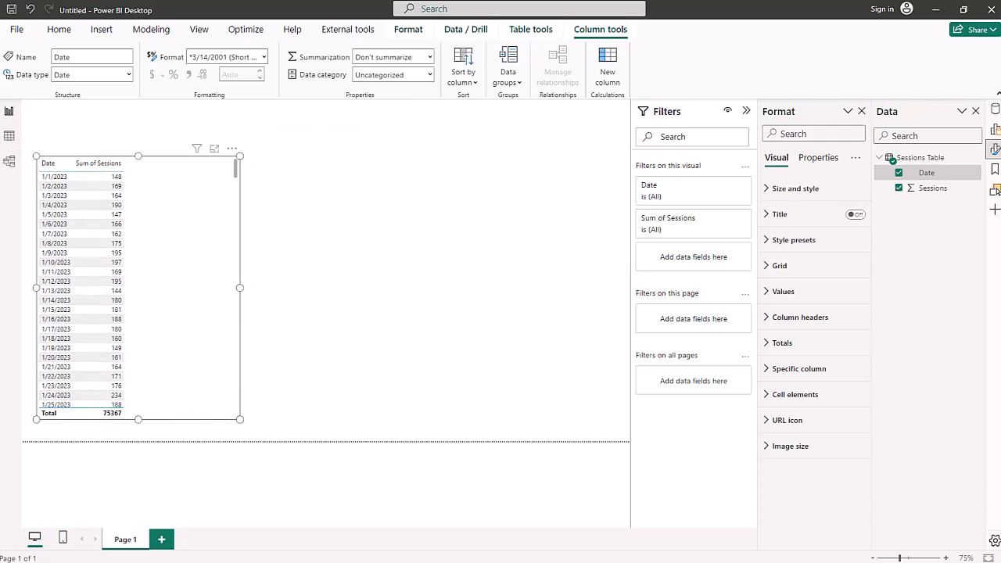
left_click_drag(240, 420, 199, 414)
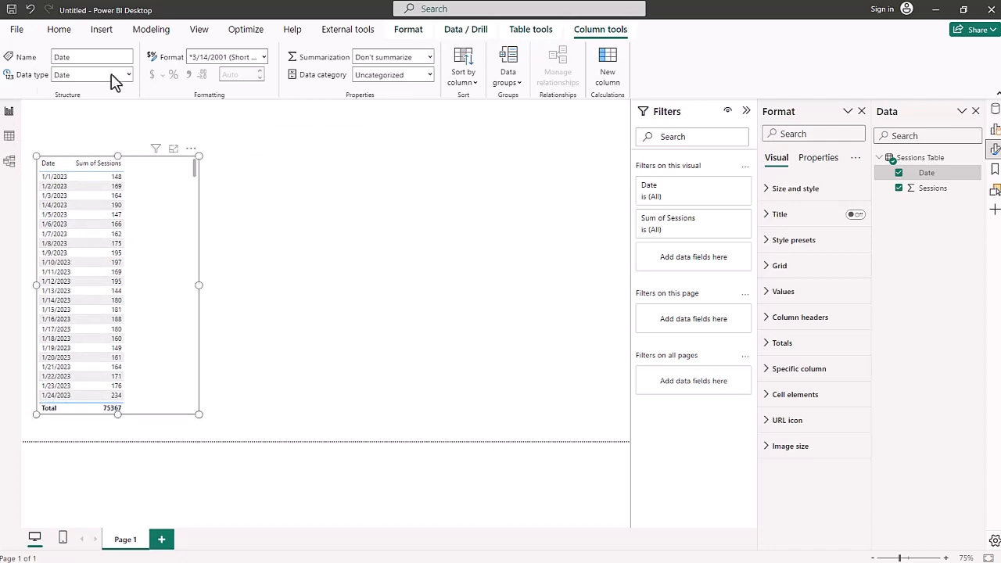
Insert an area chart of Sessions by Date, made wide and short and placed beside the table at the page's upper edge
left_click(57, 32)
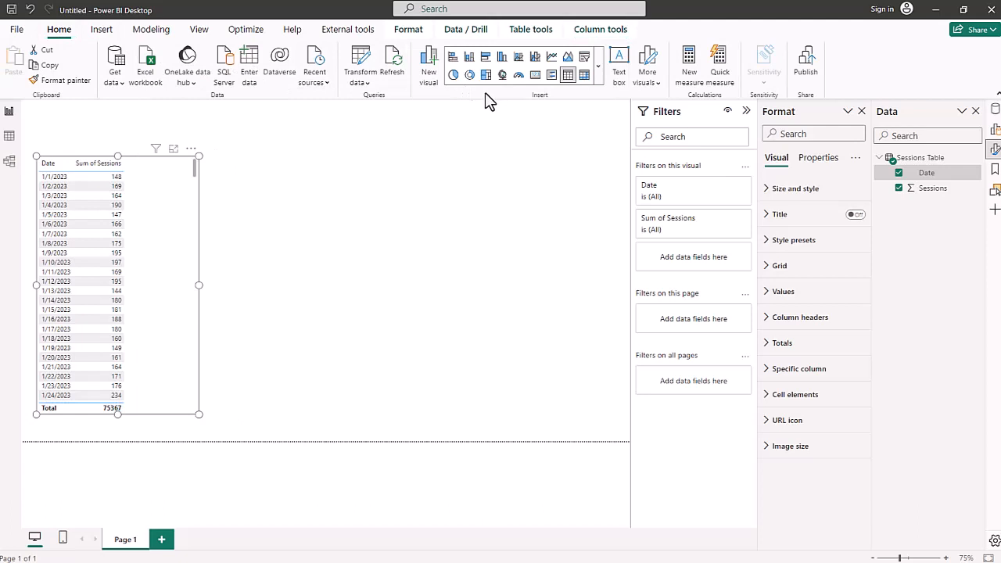
left_click(598, 67)
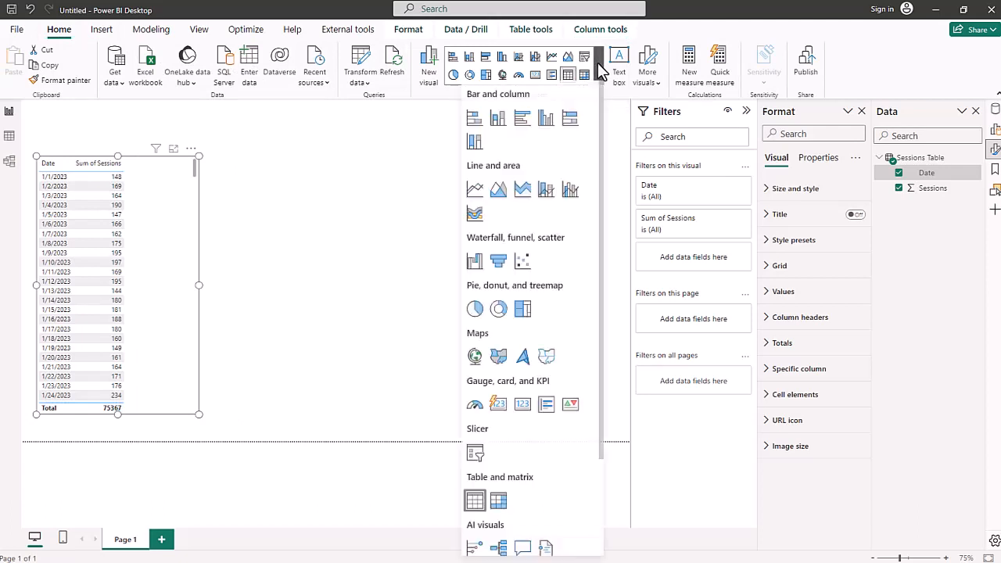
left_click(498, 194)
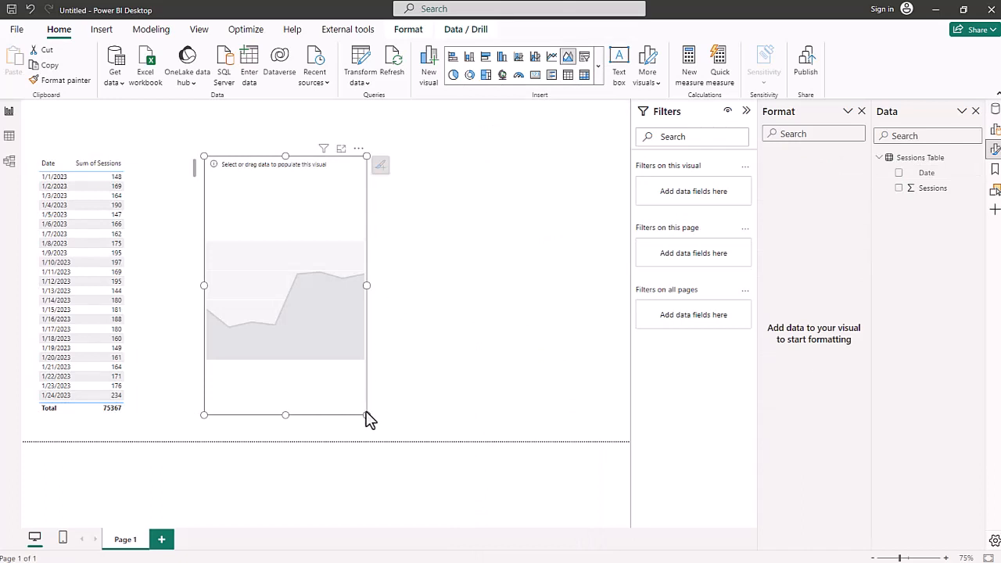
left_click_drag(367, 414, 583, 357)
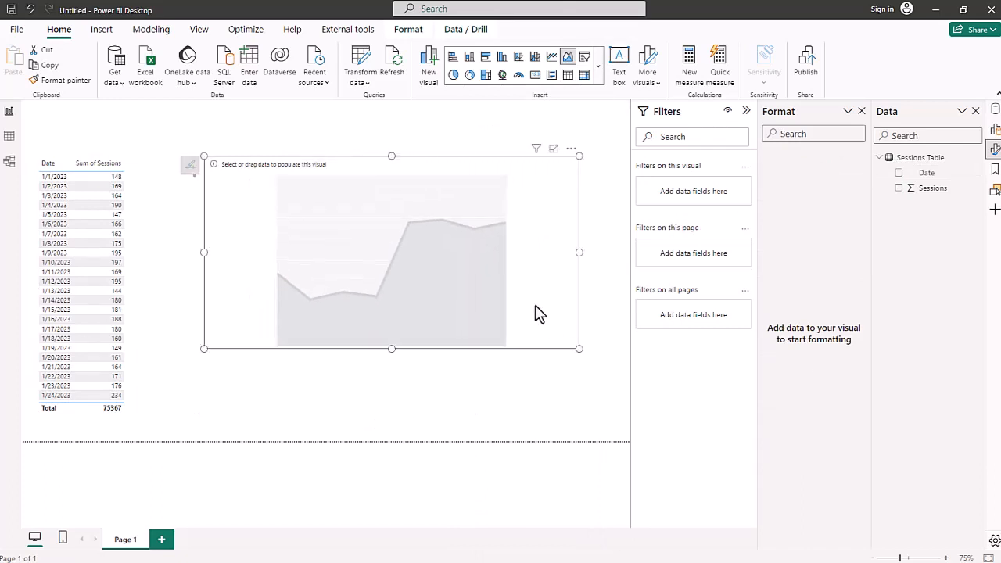
left_click_drag(532, 163, 544, 114)
left_click_drag(591, 299, 563, 256)
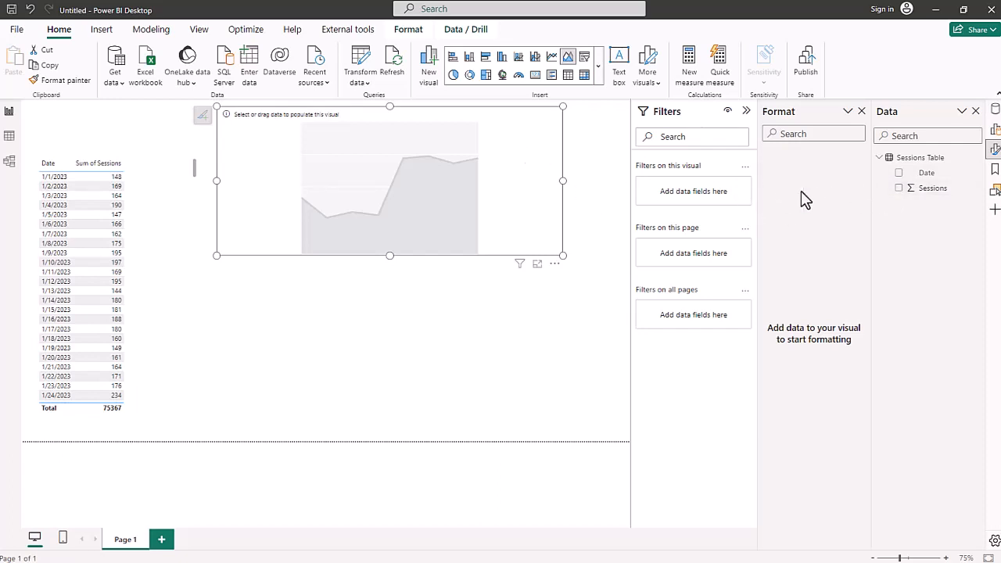
left_click(899, 173)
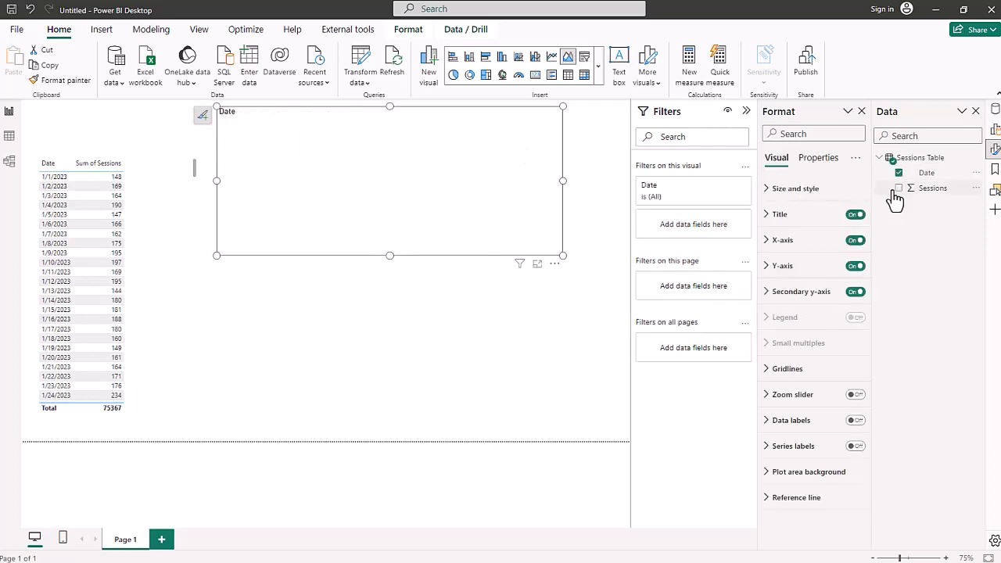
left_click(899, 189)
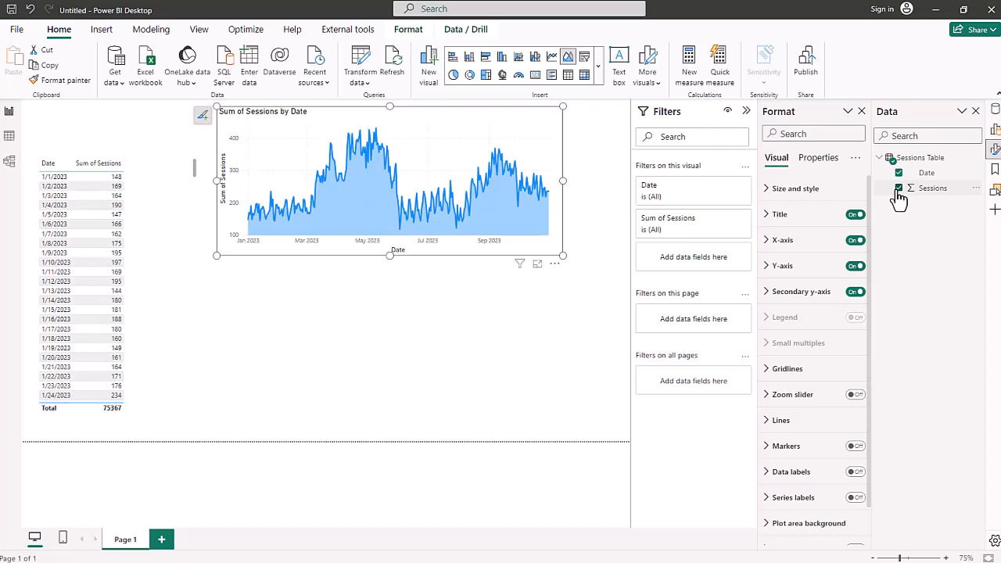
Apply a relative date filter on the area chart's Date field for values in the last 90 days, including today
left_click(703, 203)
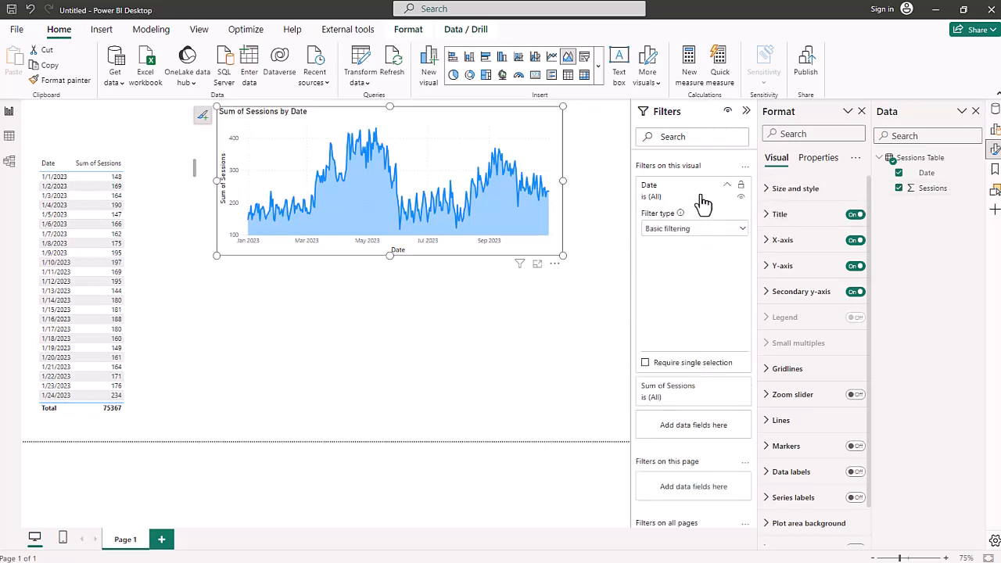
left_click(703, 228)
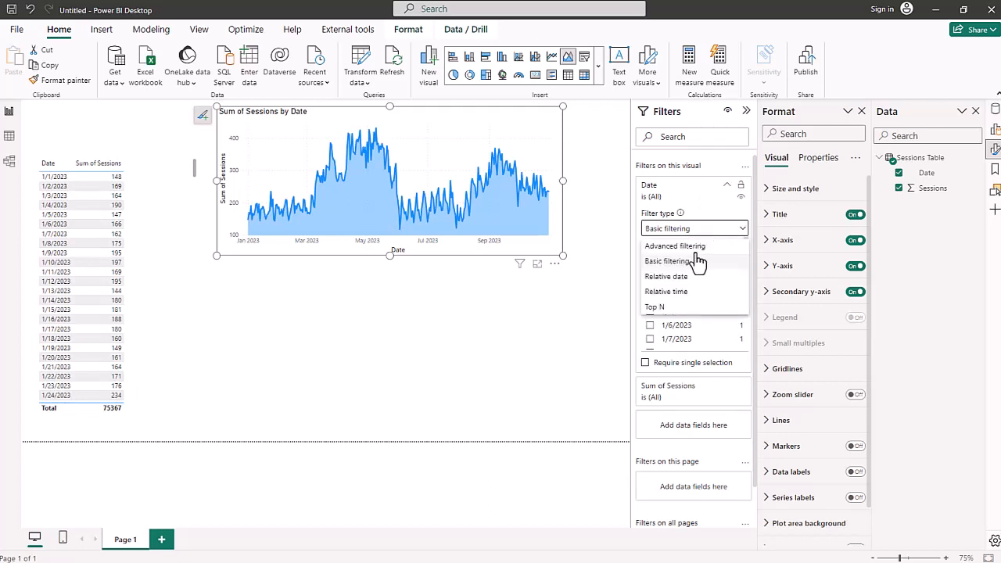
left_click(678, 291)
left_click(680, 279)
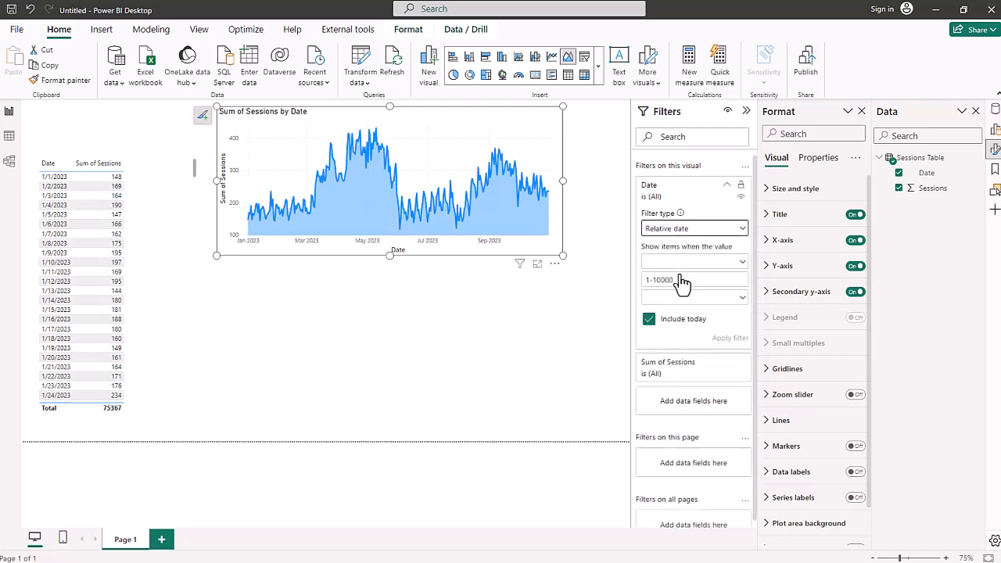
left_click(663, 264)
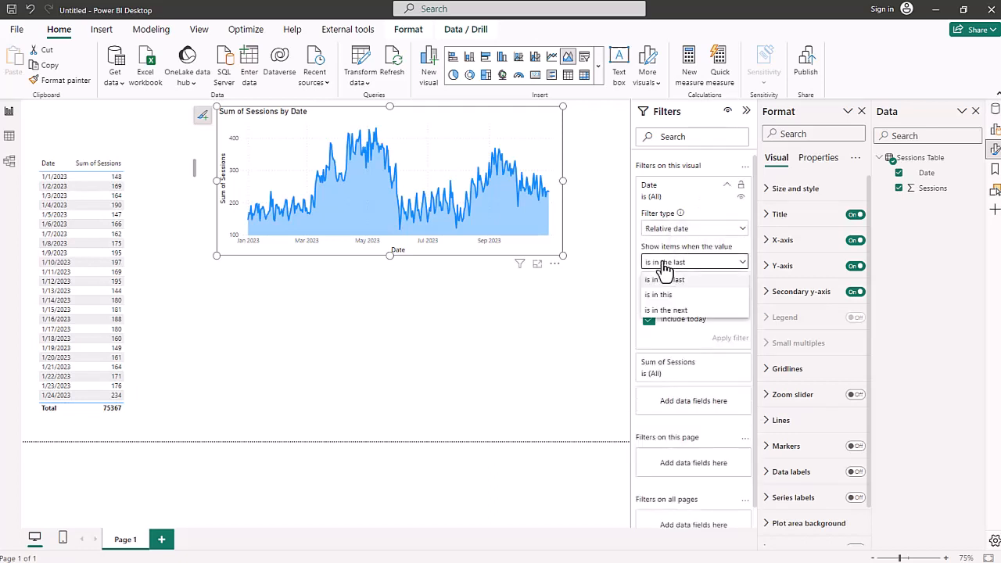
left_click(680, 278)
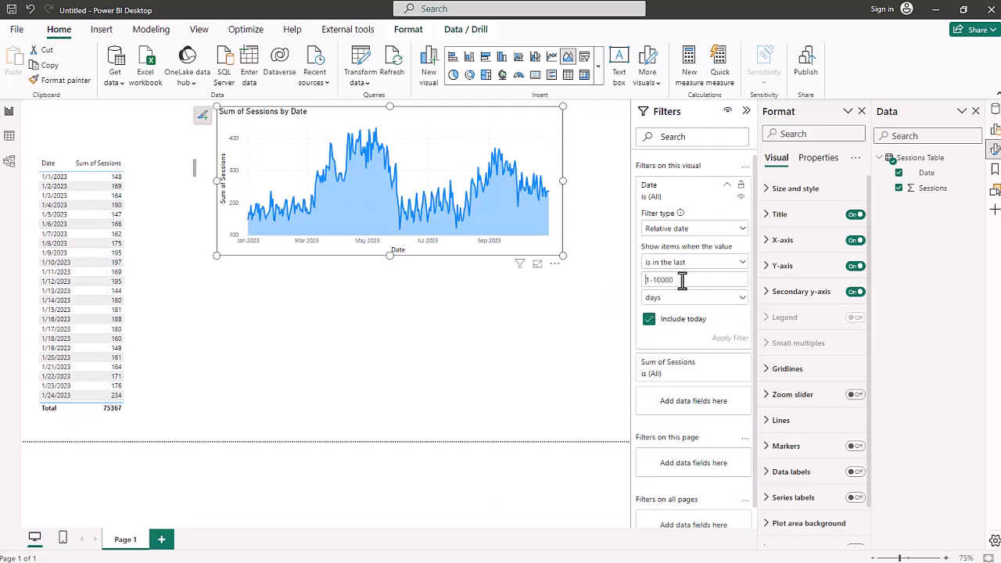
type("90")
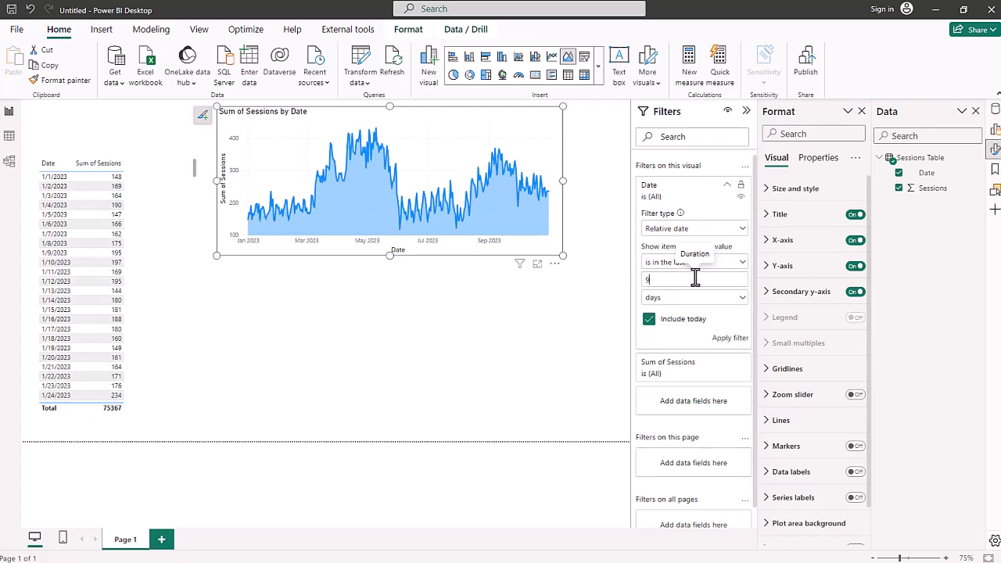
left_click(718, 344)
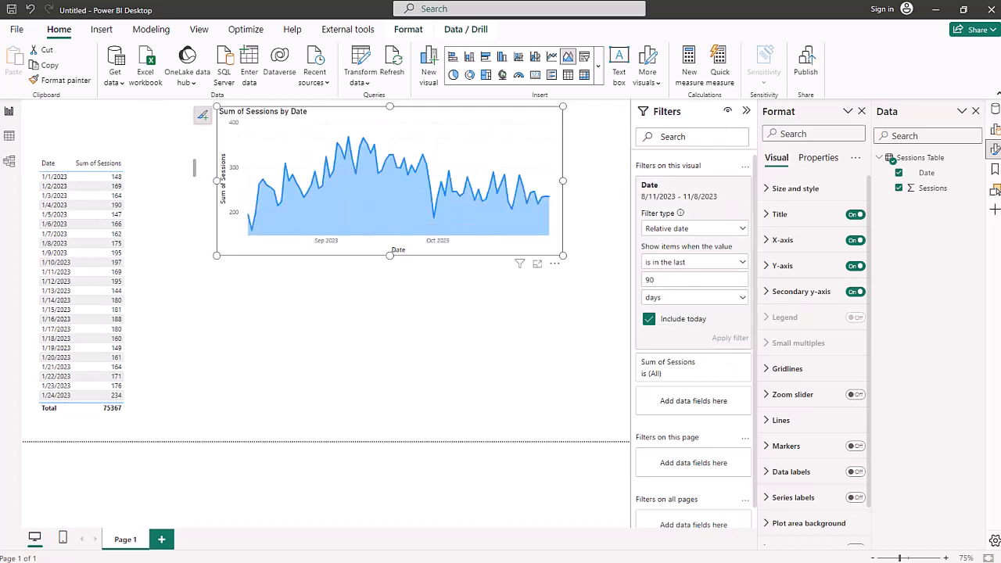
Widen the area chart toward the report page's right edge and make it slightly shorter
left_click_drag(563, 256, 609, 251)
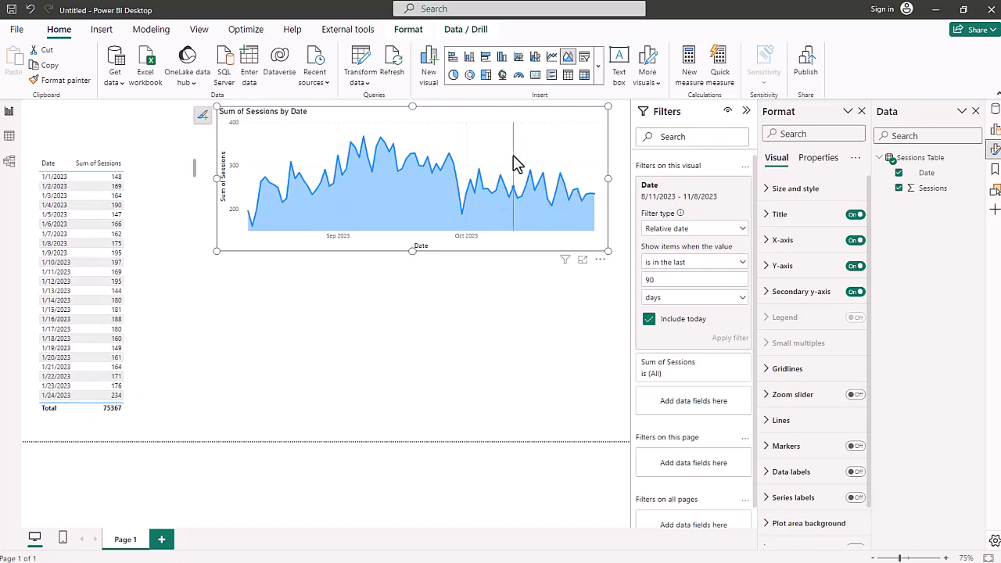
mouse_move(515, 165)
Create a new measure named Rolling Average and declare its variable NumDays = 10
left_click(691, 76)
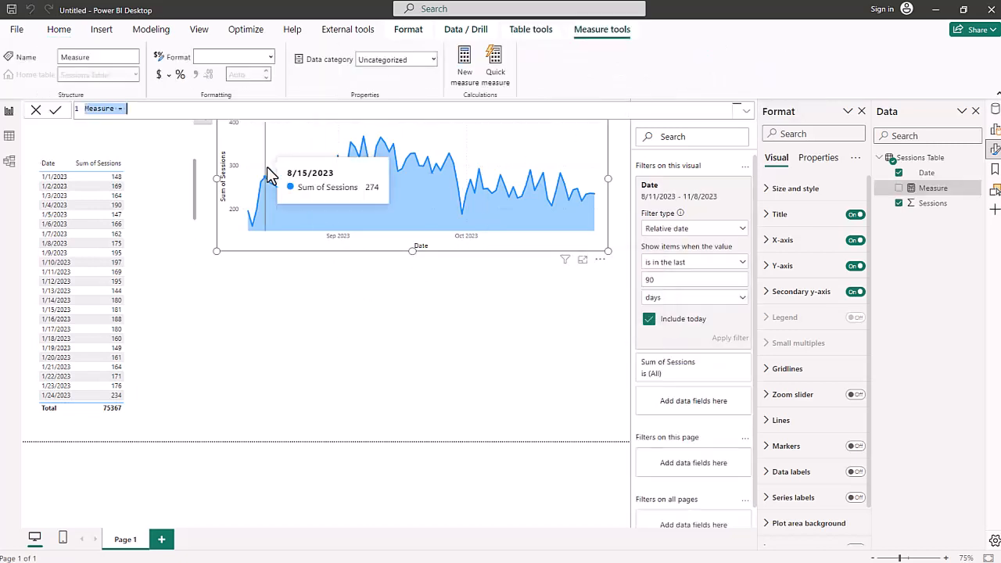
type("Rolling")
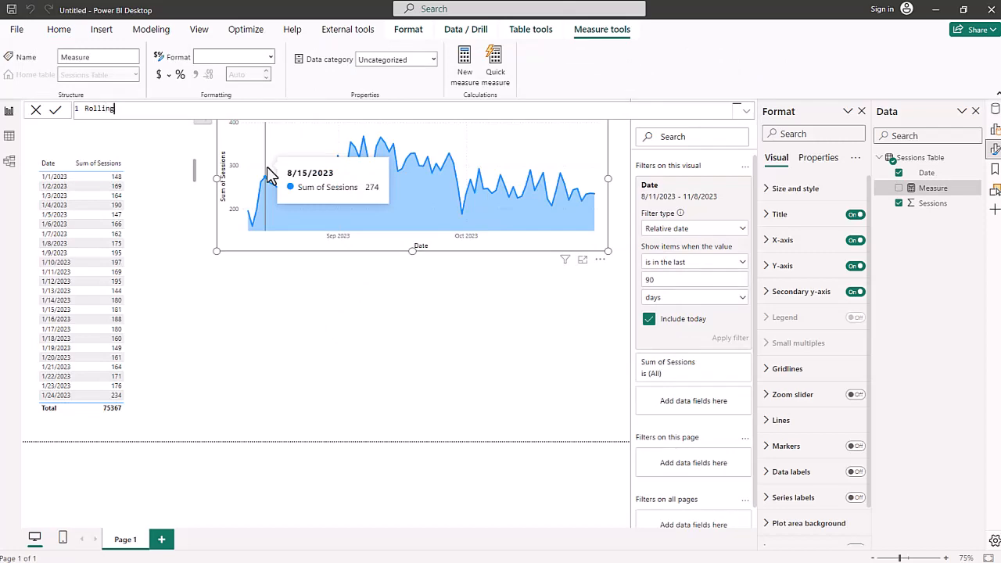
type(" Average =")
type("erage ")
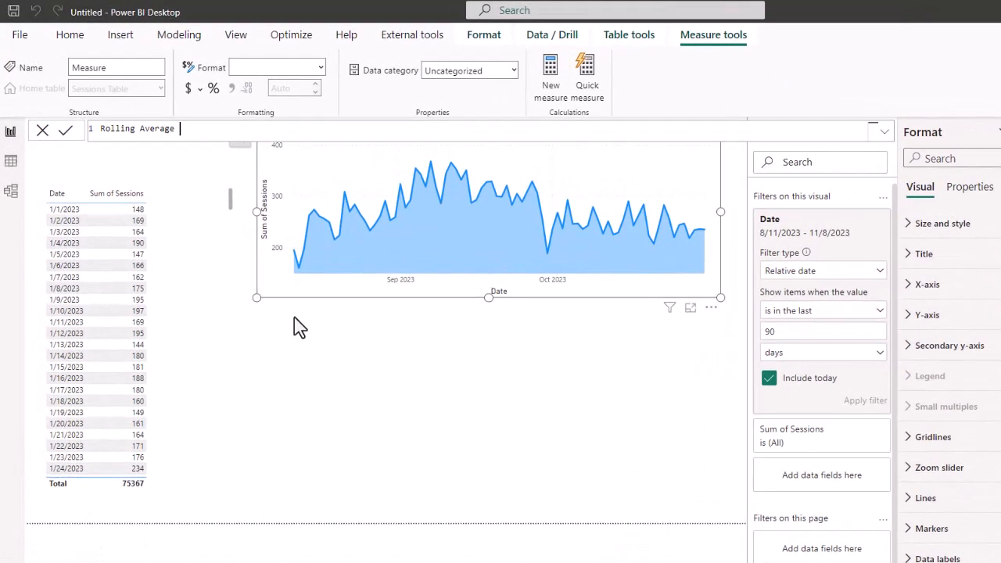
type("=")
key("shift+Return")
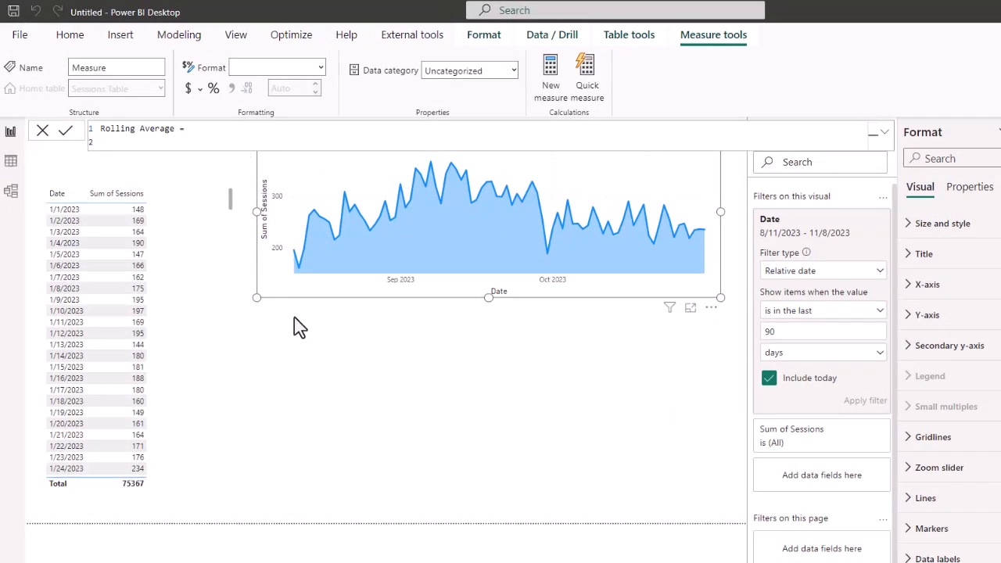
type("VAR Num")
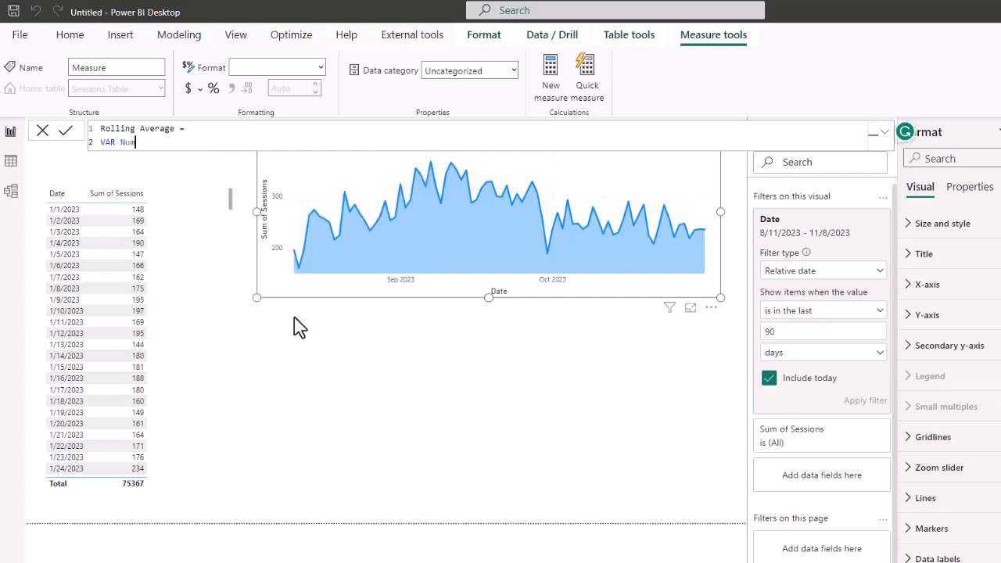
type("Days = 10")
key("shift+Return")
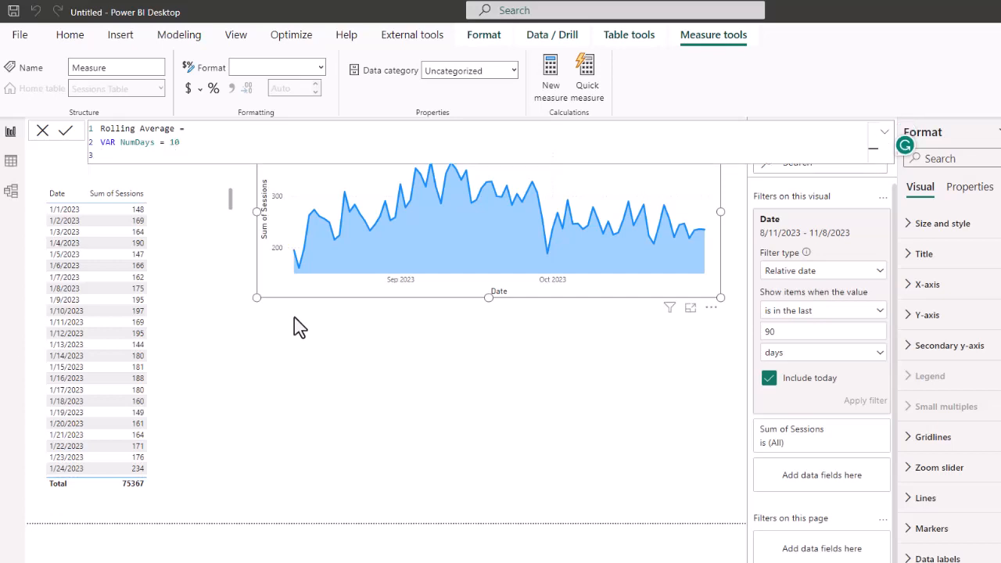
Declare a RollingSum variable in the measure, starting a CALCULATE expression with SUM('Sessions Table'[Sessions]) as its first argument
type("VAR RollingSum =")
key("shift+Return")
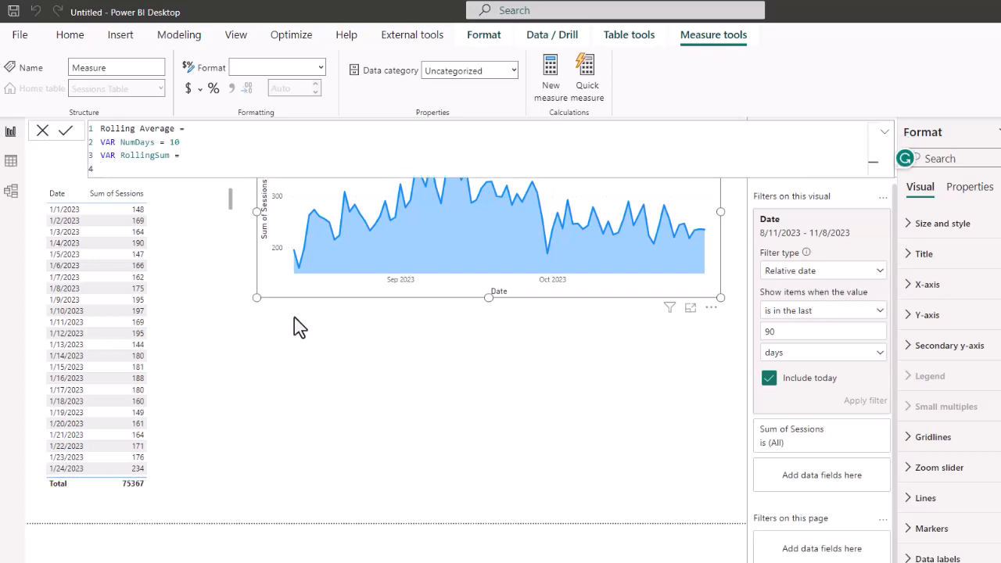
type("CALCULATE(")
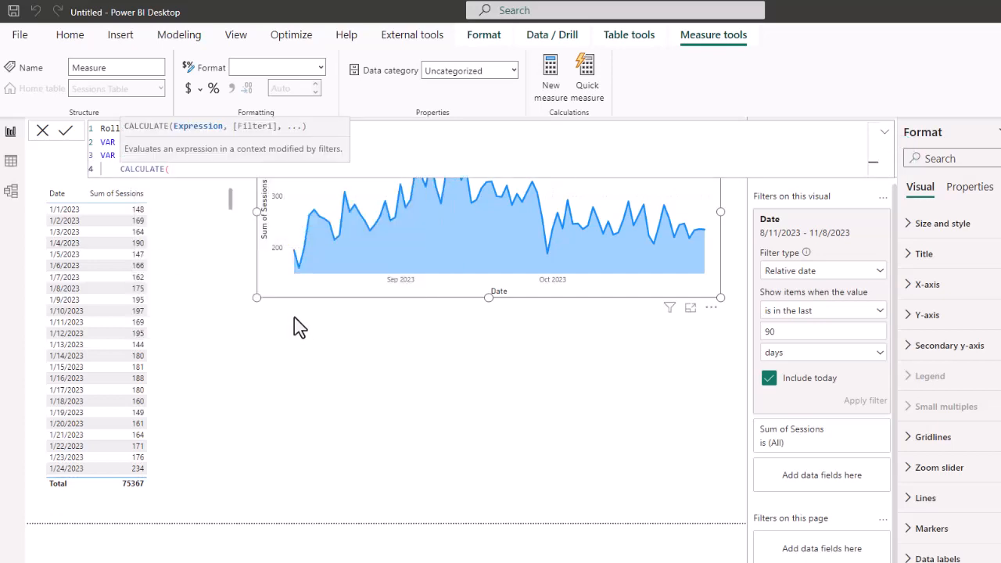
key("shift+Return")
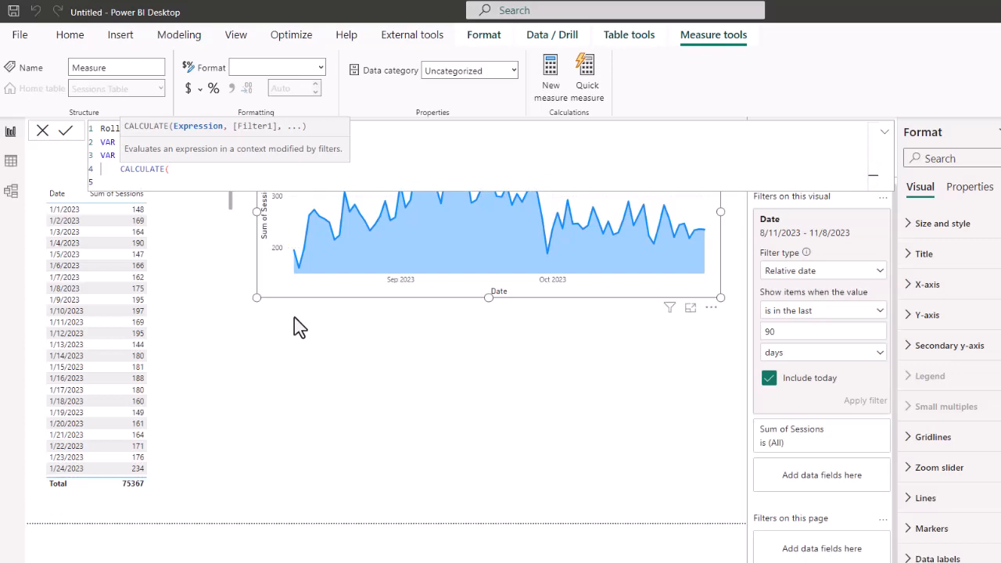
type("sum")
key("Tab")
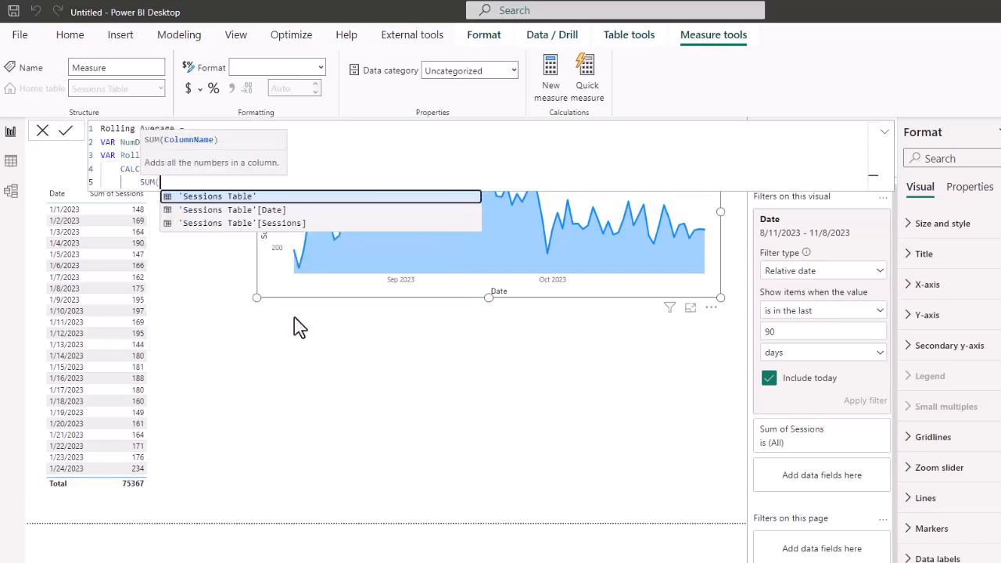
key("Down")
key("Down")
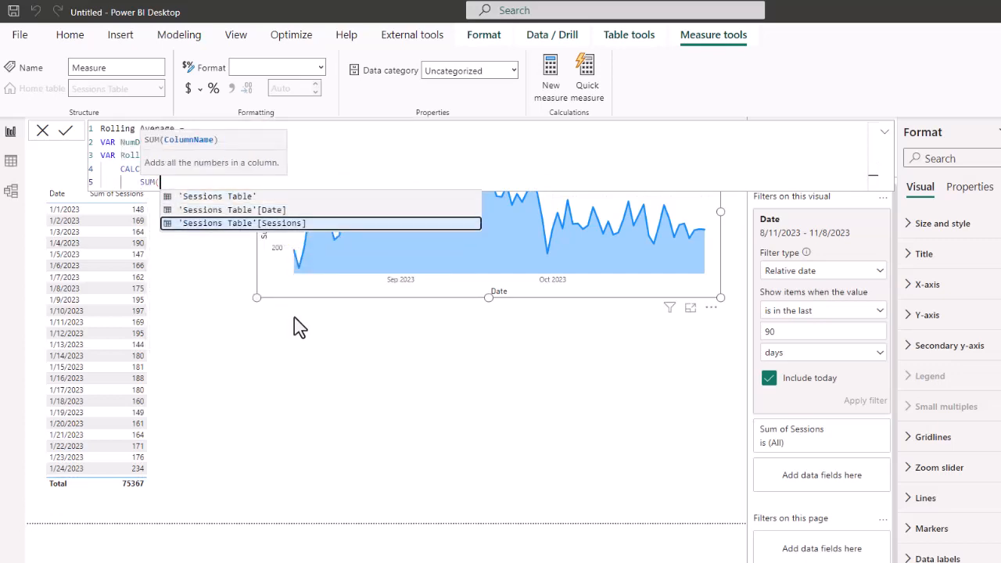
key("Tab")
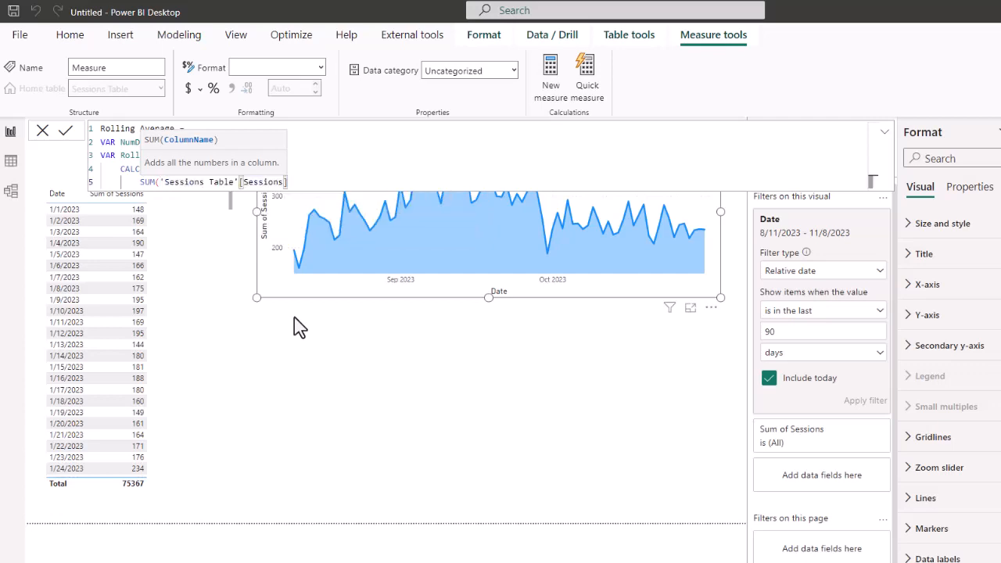
type("),")
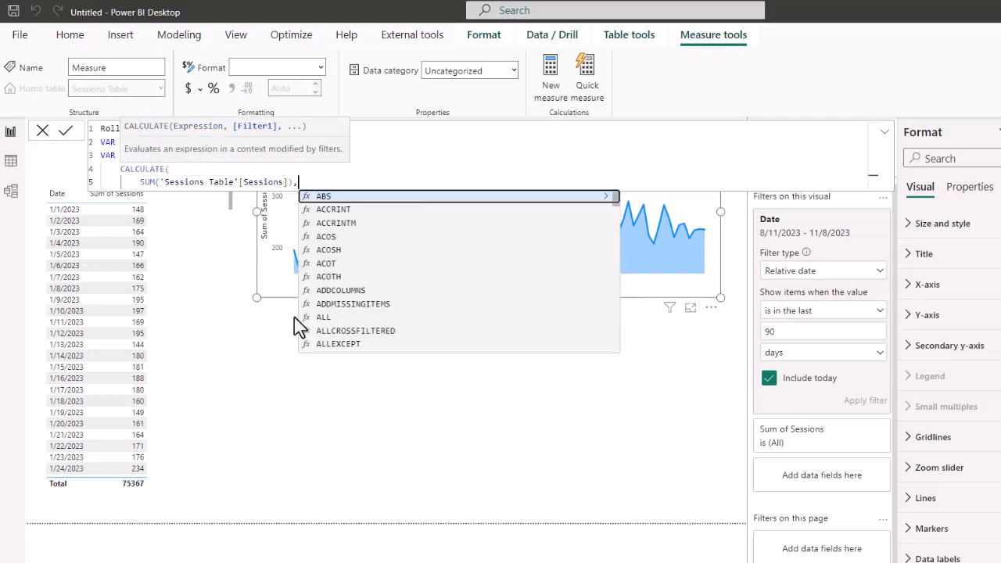
key("shift+Return")
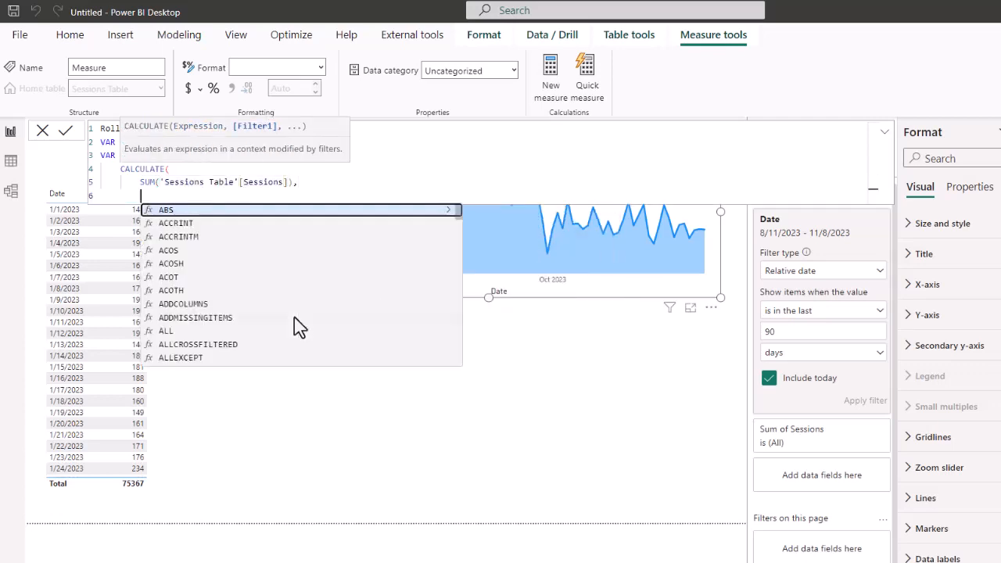
Start a DATESINPERIOD filter inside CALCULATE, with 'Sessions Table'[Date] as its dates argument
type("dates")
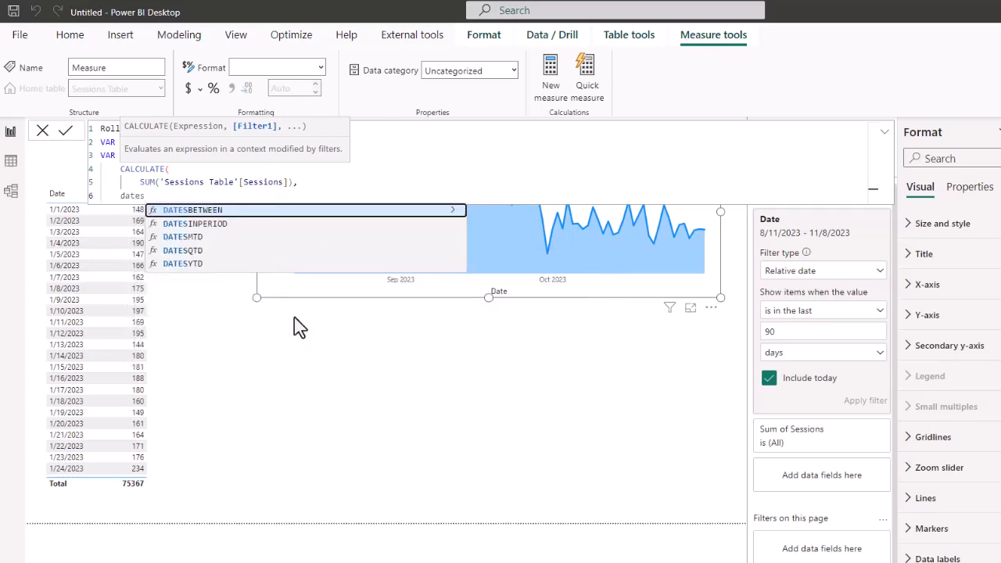
key("Down")
key("Tab")
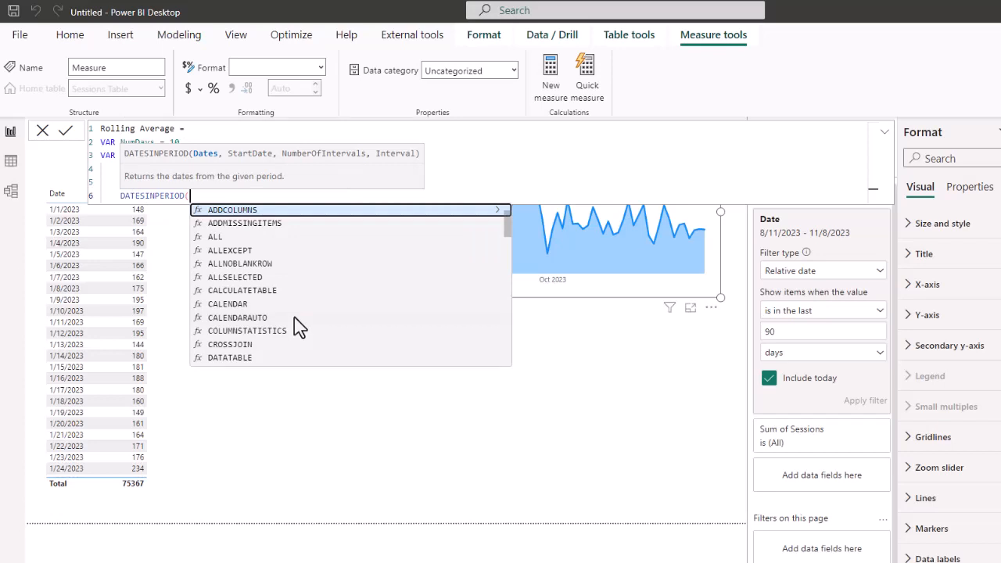
type("ses")
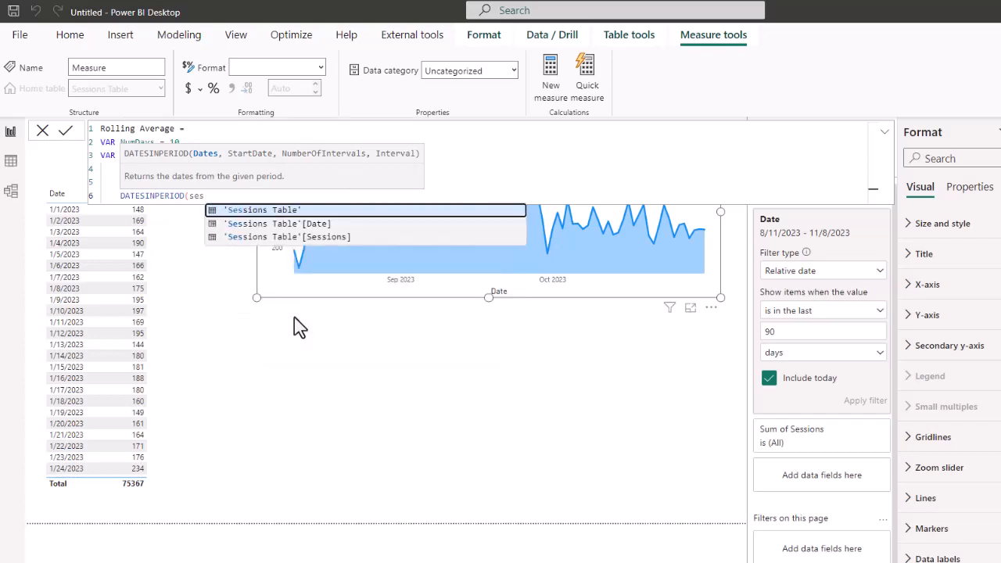
key("Down")
key("Tab")
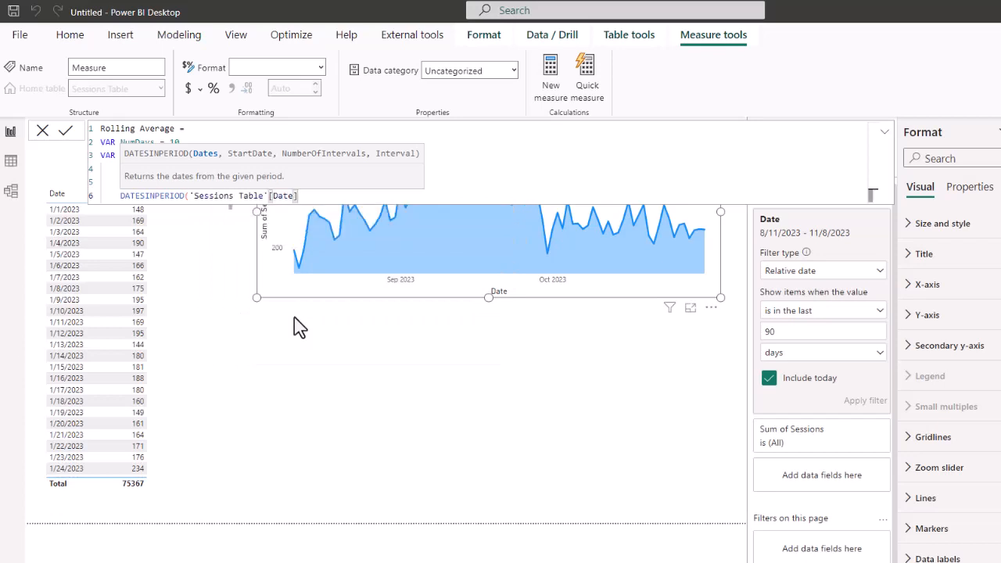
Enter LASTDATE('Sessions Table'[Date]) as the start date of DATESINPERIOD
type(", last")
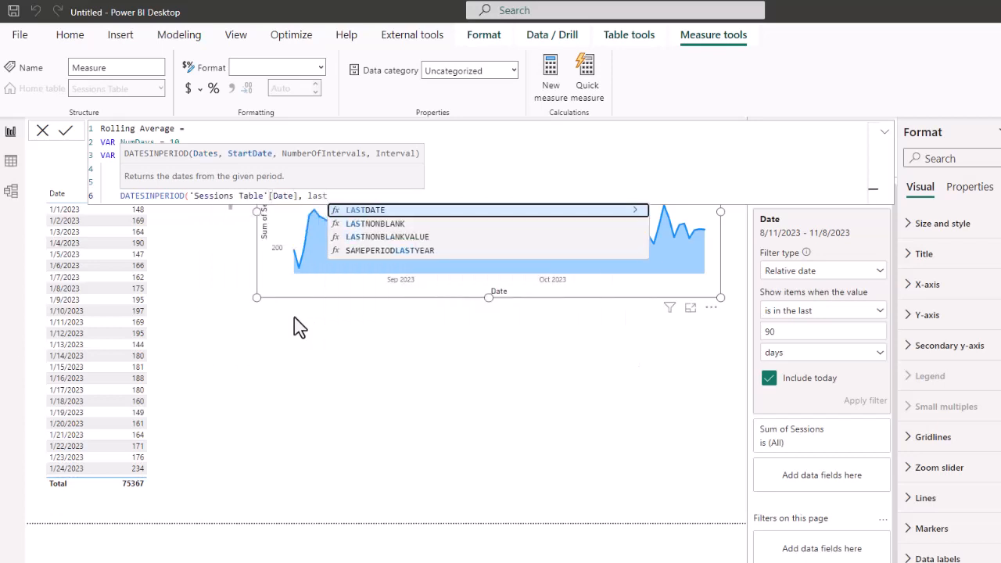
key("Tab")
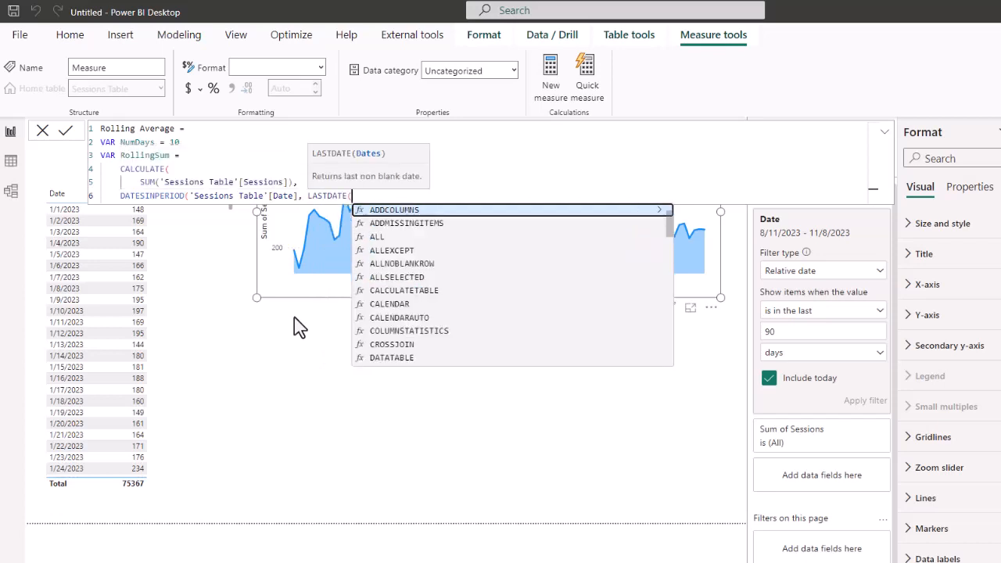
type("ses")
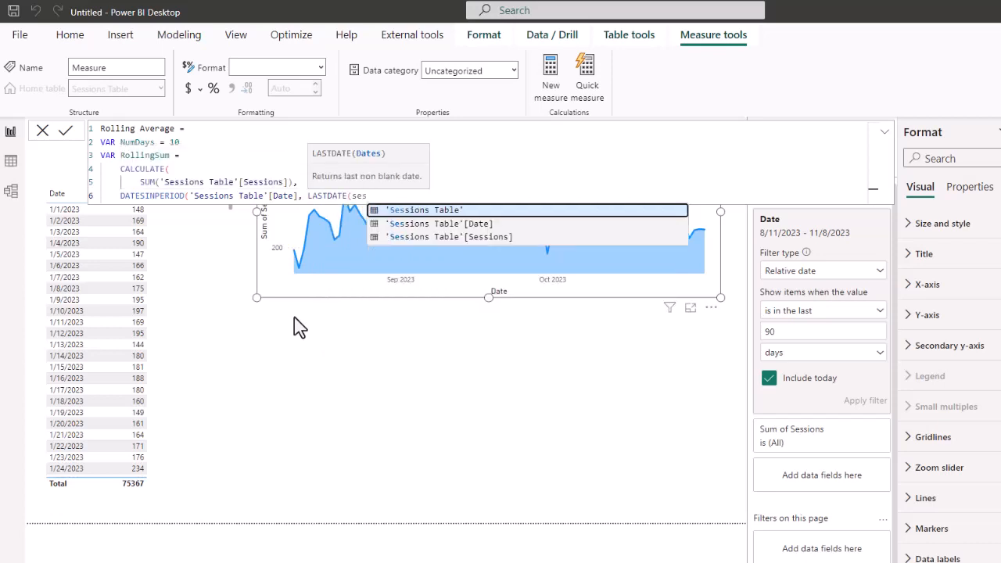
key("Down")
key("Tab")
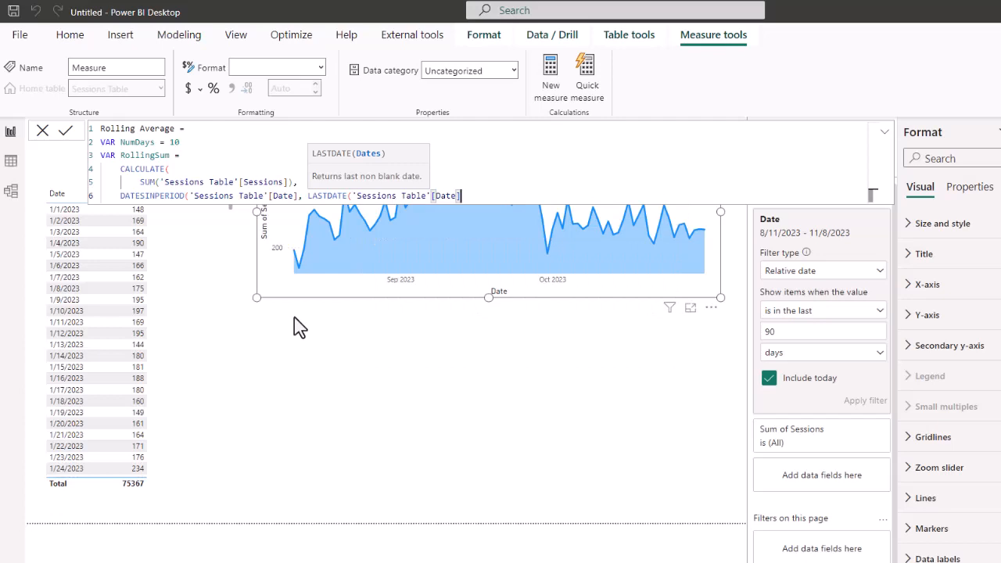
type(")")
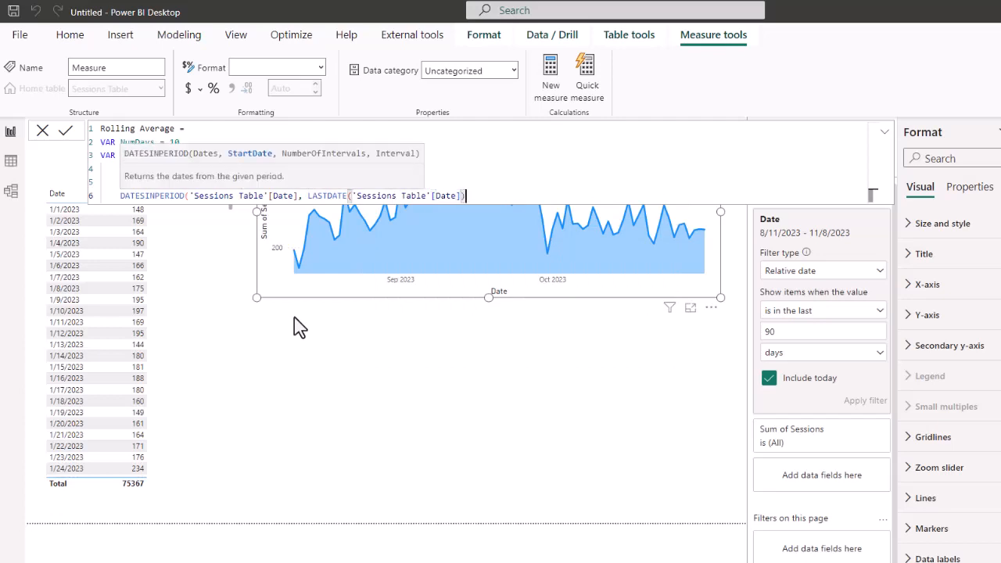
Complete DATESINPERIOD with -NumDays as the number of intervals and DAY as the interval, and close the CALCULATE expression
type(",")
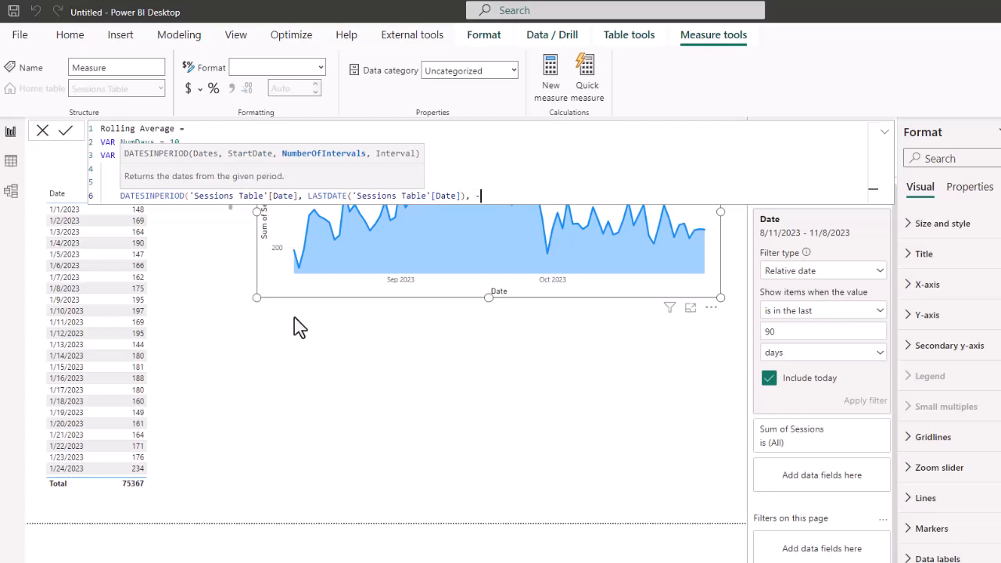
type("-Num")
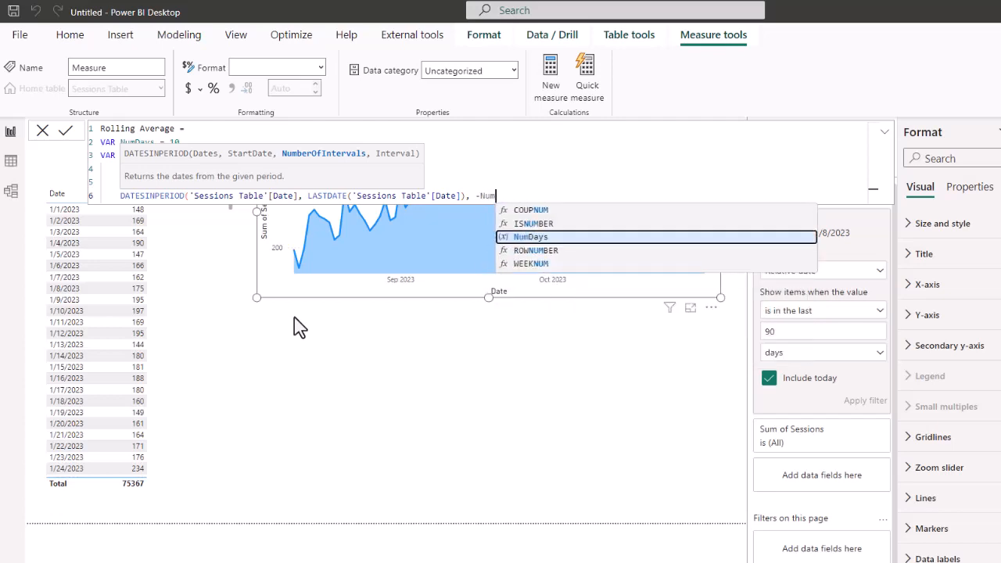
key("Tab")
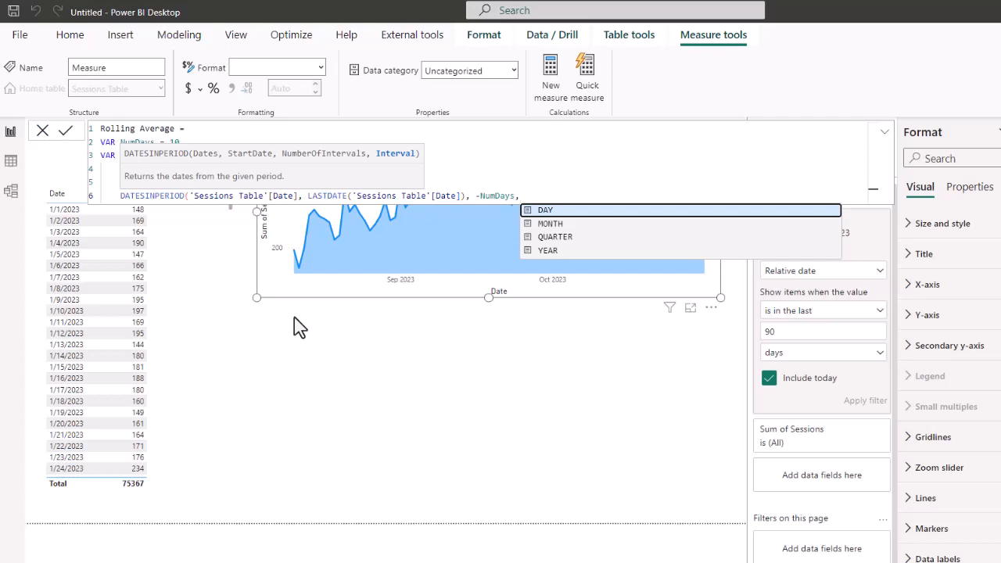
key("Tab")
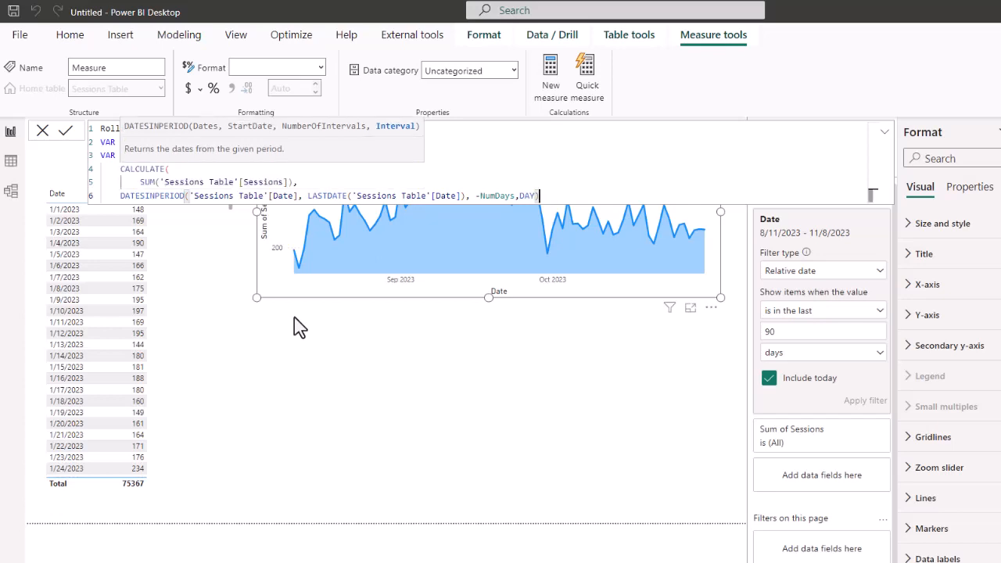
type(")")
key("shift+Return")
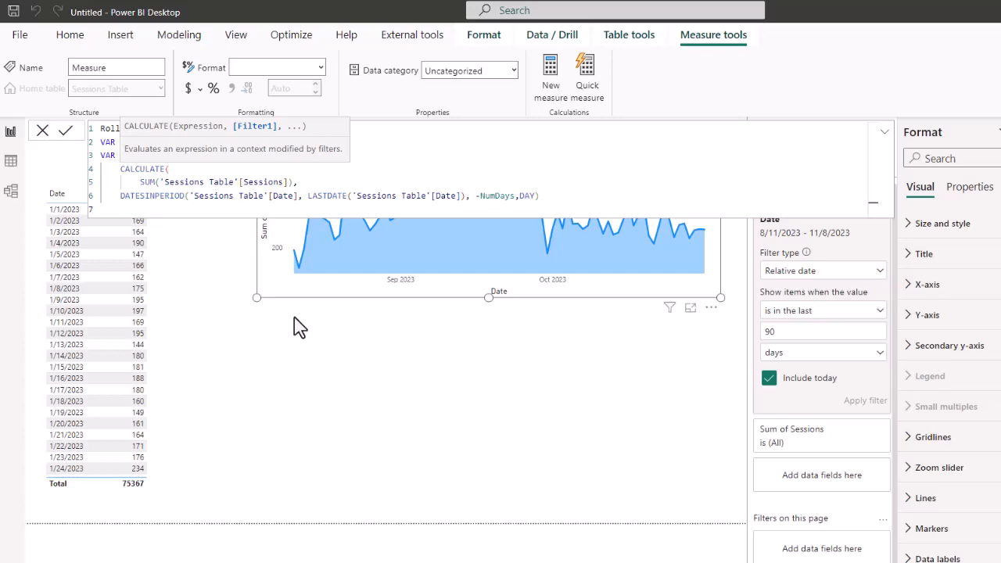
key("BackSpace")
type(")")
key("shift+Return")
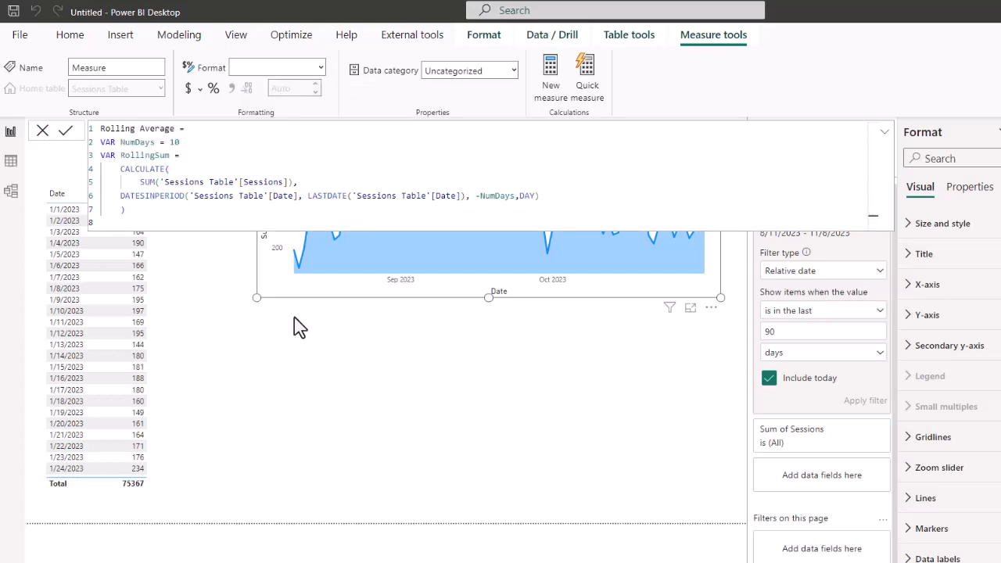
Add a RETURN clause to the measure that divides RollingSum by NumDays
type("RETURN")
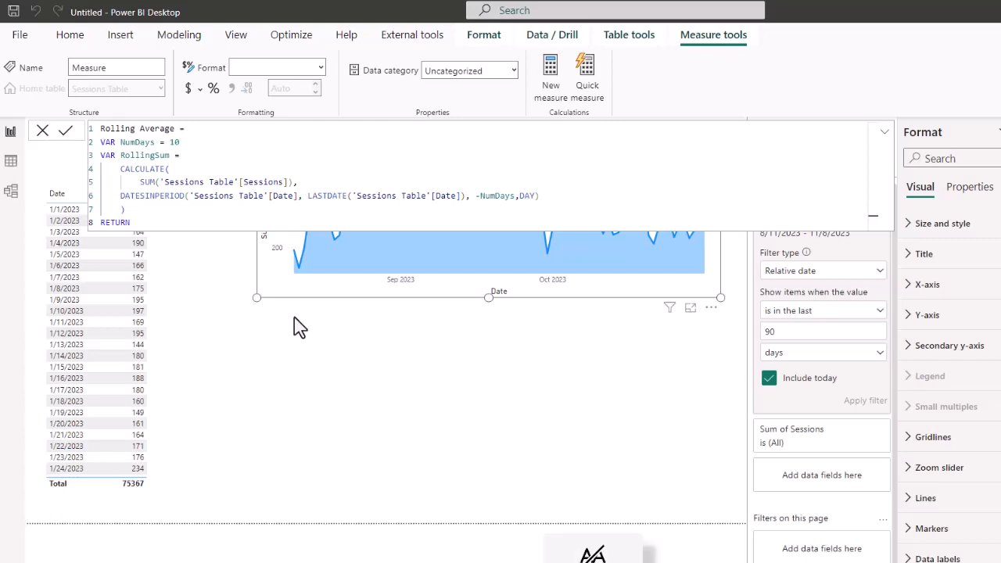
key("Return")
type("roll")
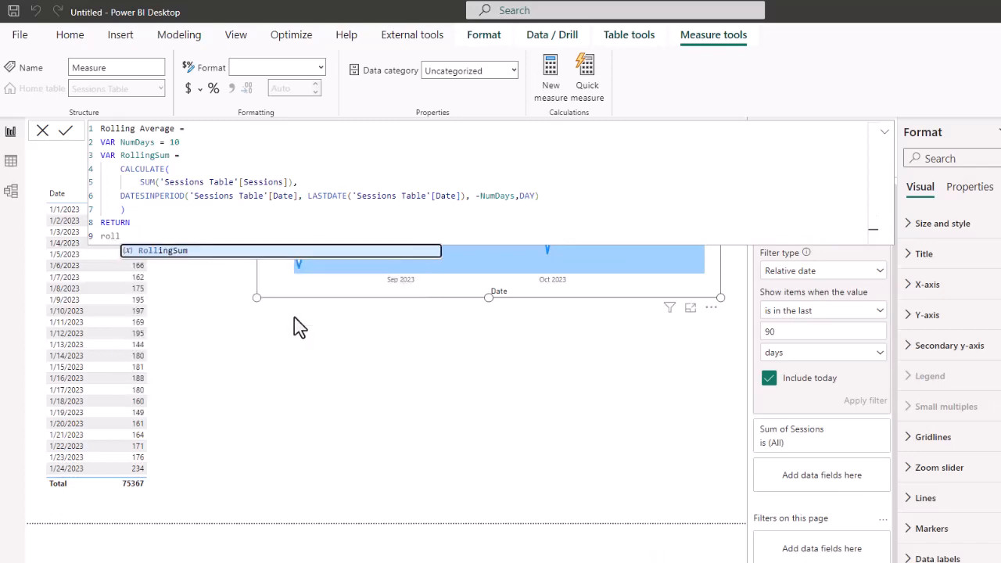
key("Tab")
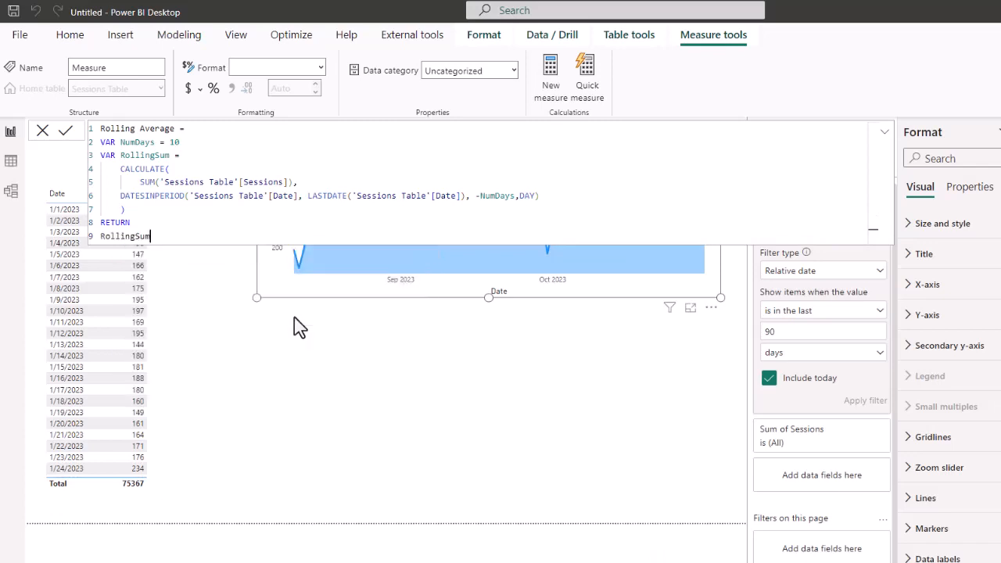
type("/num")
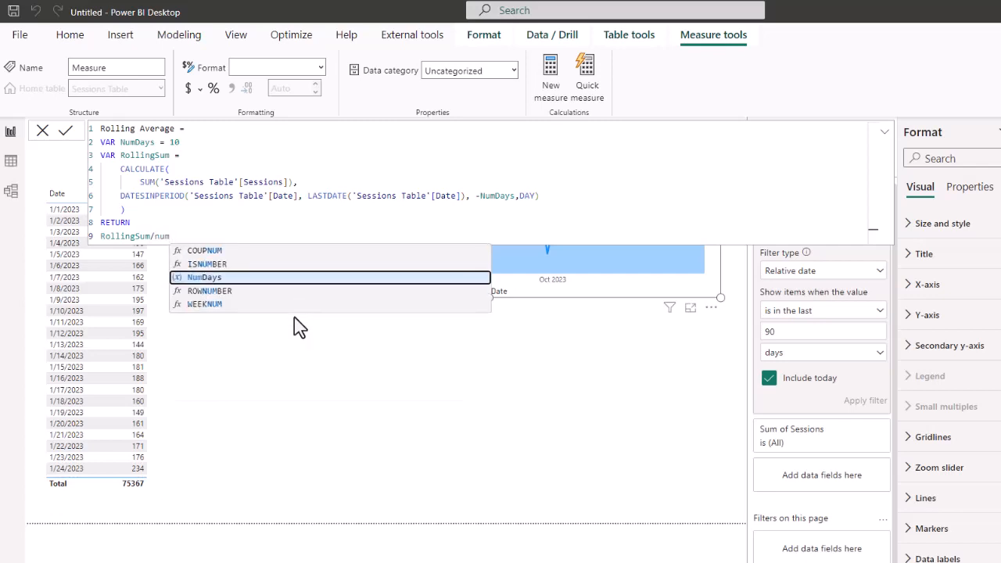
key("Tab")
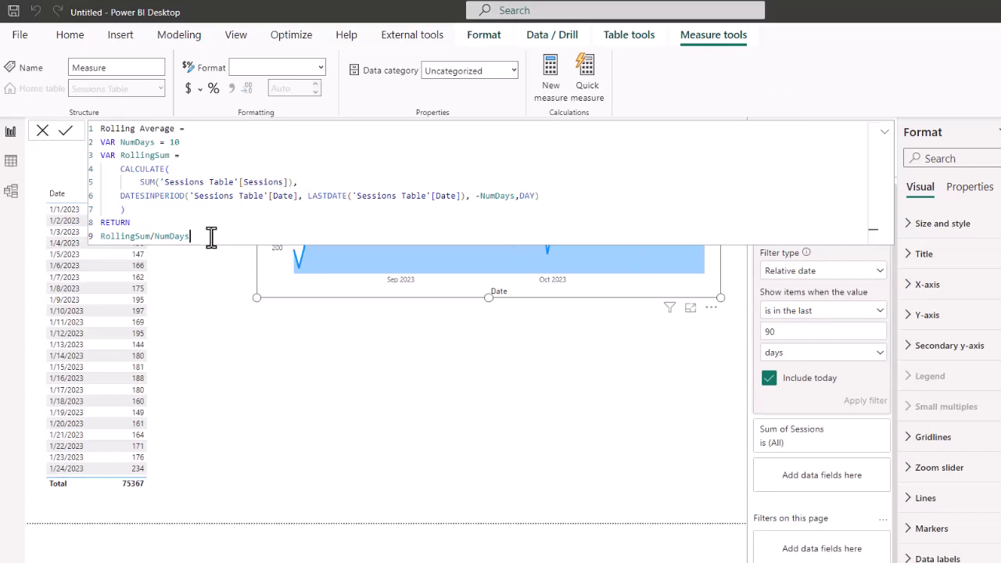
Commit the Rolling Average measure to the Sessions Table and collapse its formula to a single line
key("Return")
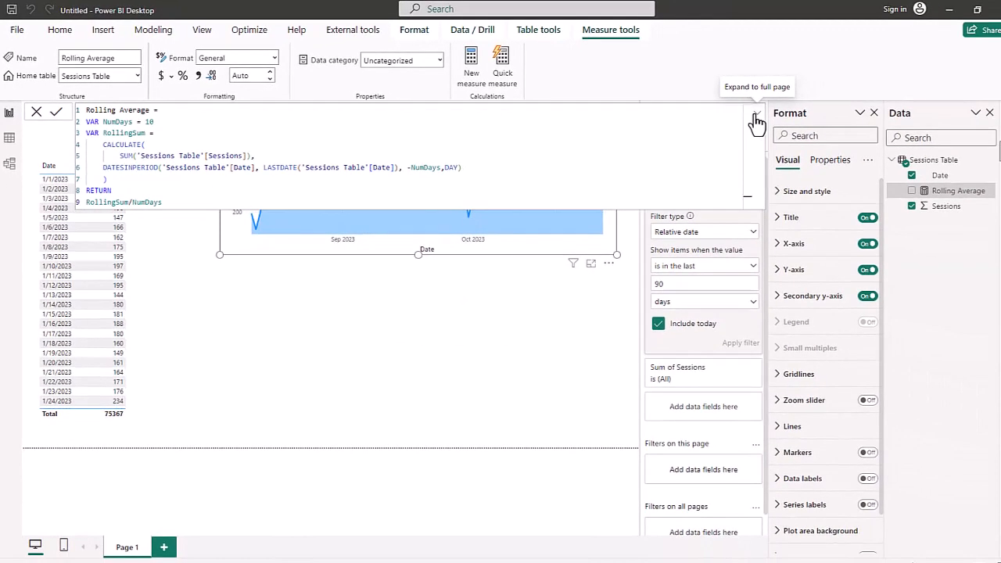
left_click(756, 116)
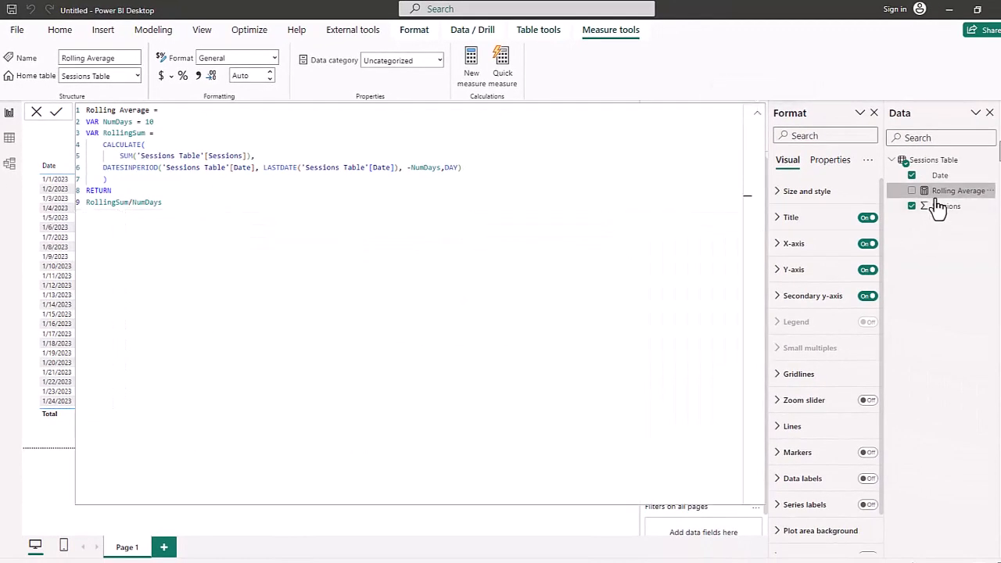
left_click(757, 114)
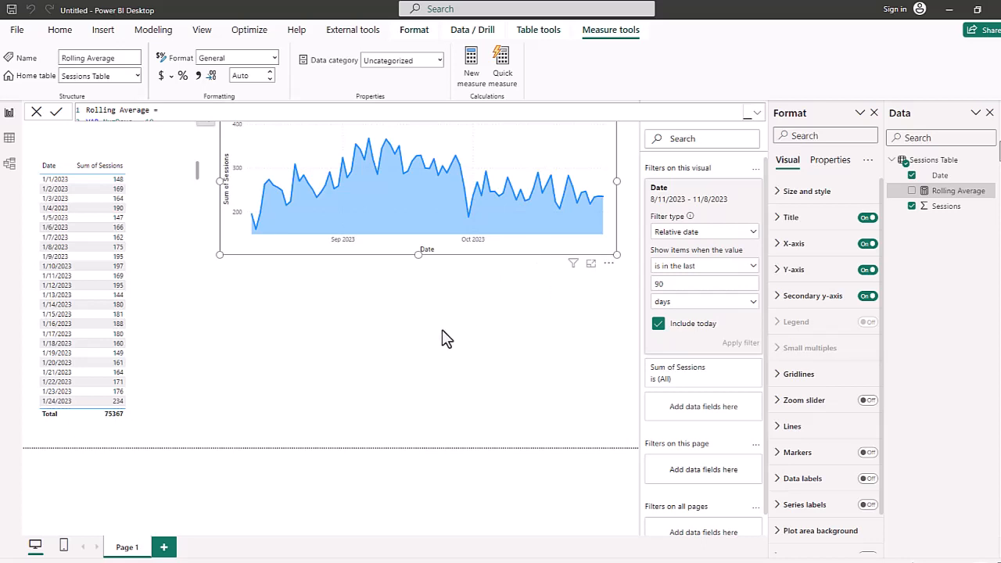
Duplicate the Sum of Sessions by Date area chart and place the copy directly below the original
left_click(406, 332)
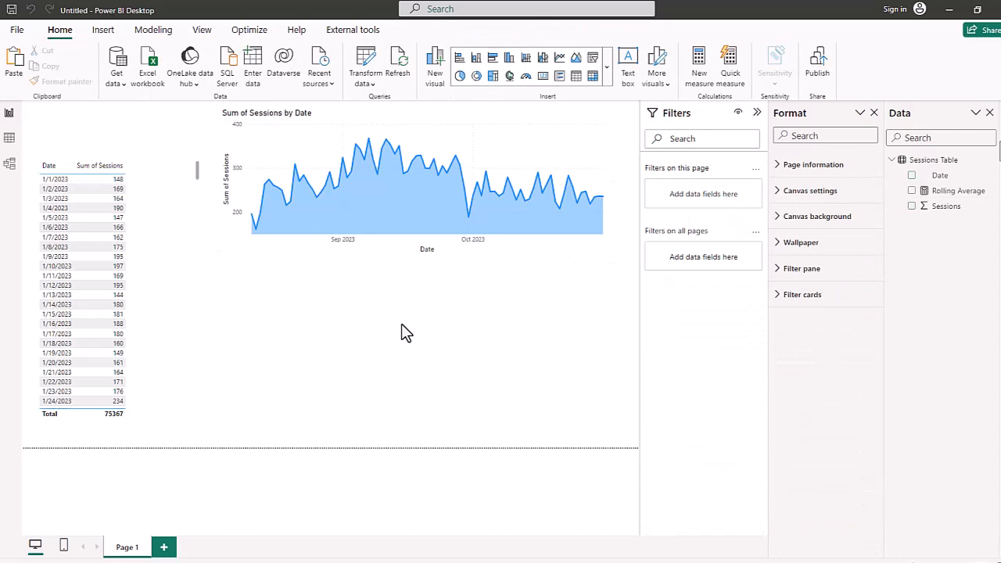
left_click(420, 252)
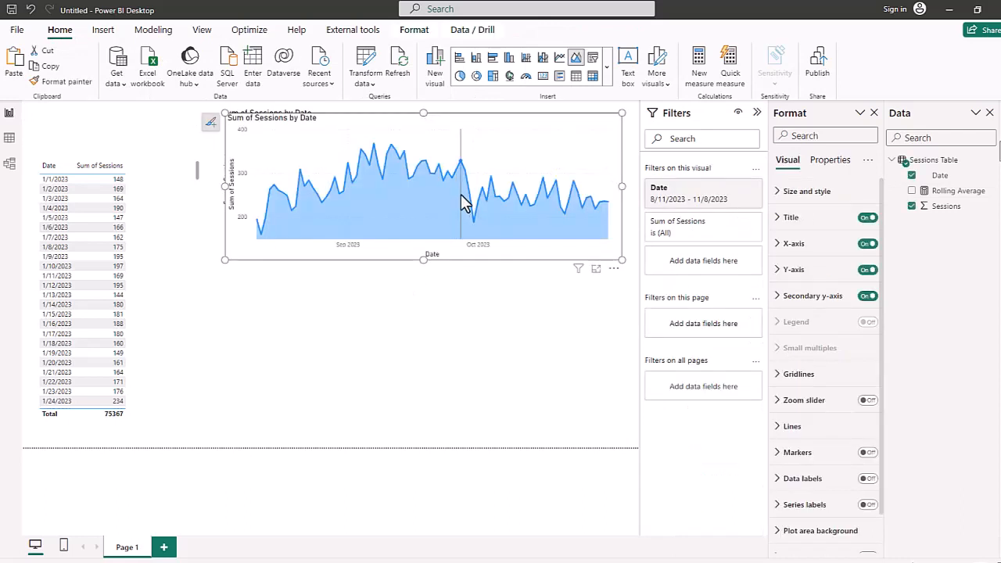
left_click_drag(495, 123, 490, 286)
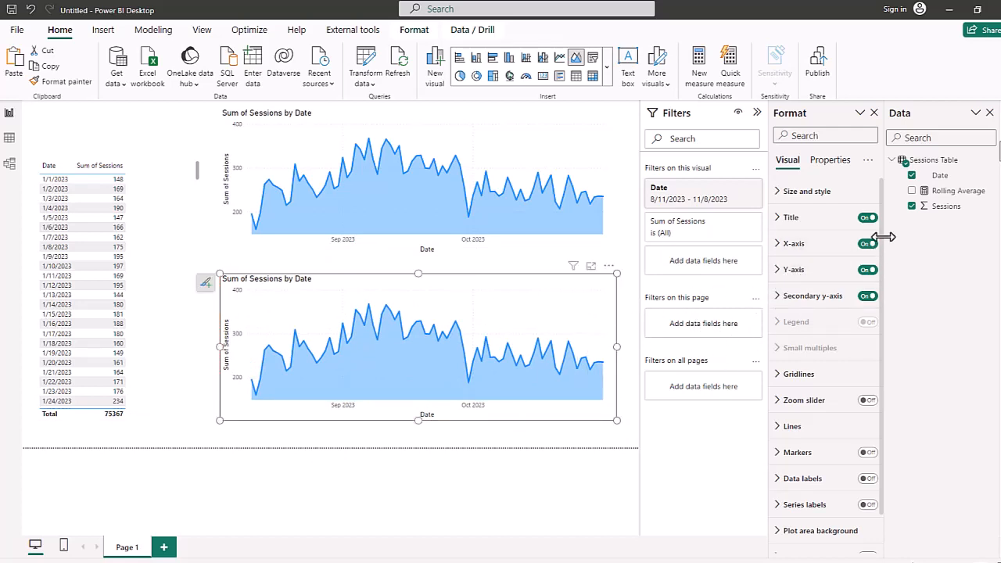
Replace the Sessions field with the Rolling Average measure in the lower area chart
left_click(912, 206)
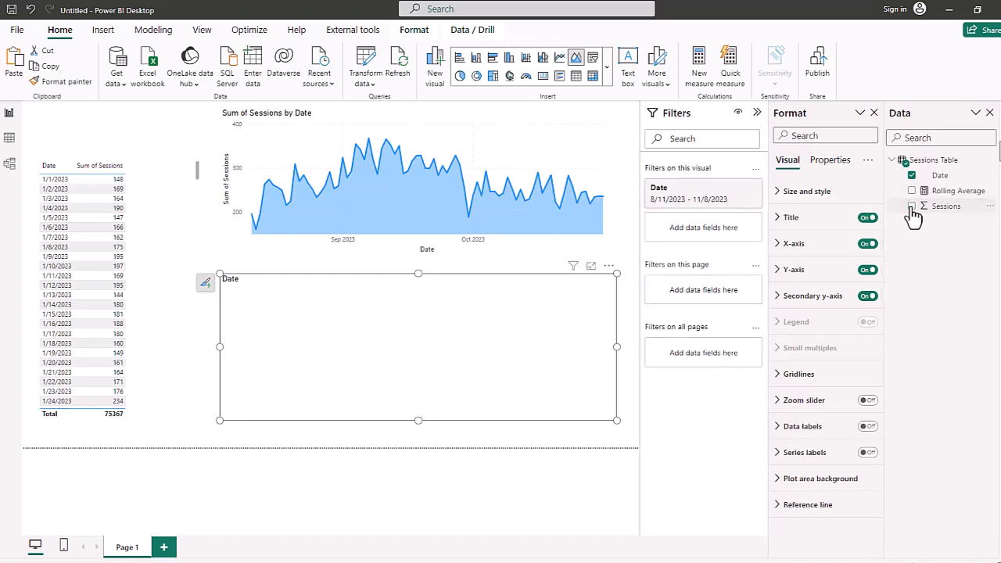
left_click(911, 191)
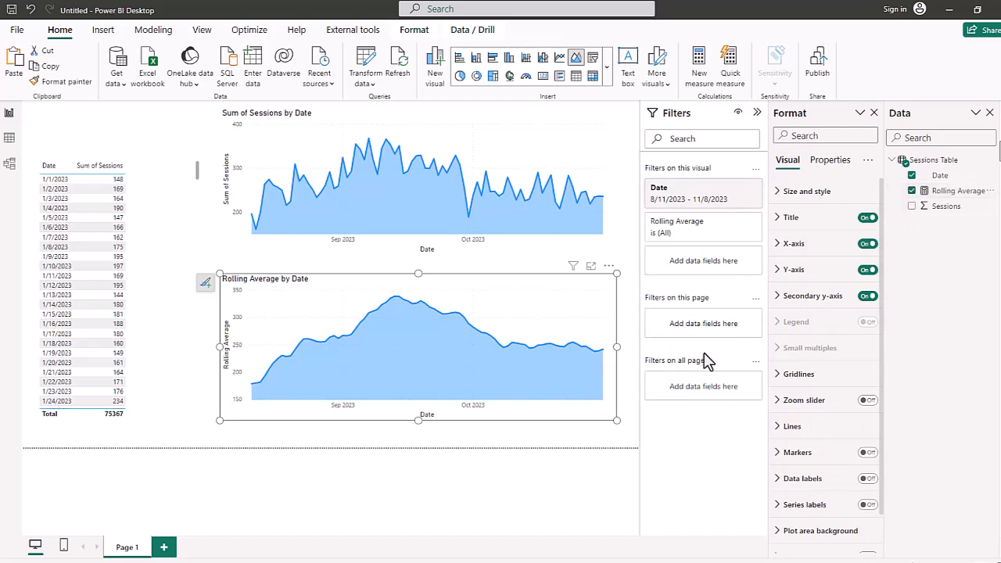
mouse_move(486, 396)
Set NumDays to 5 in the Rolling Average measure and examine the lower chart
left_click(959, 196)
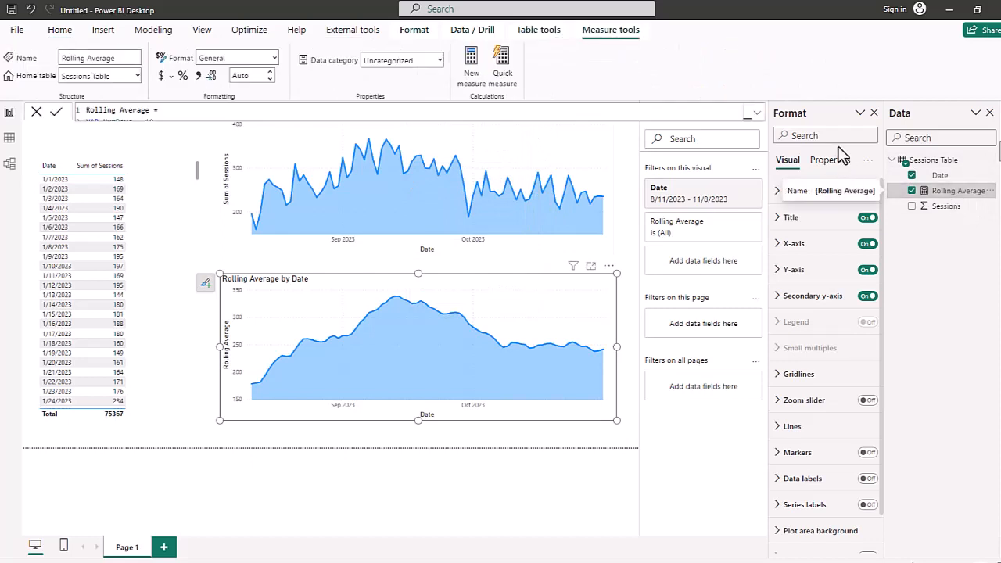
left_click(758, 114)
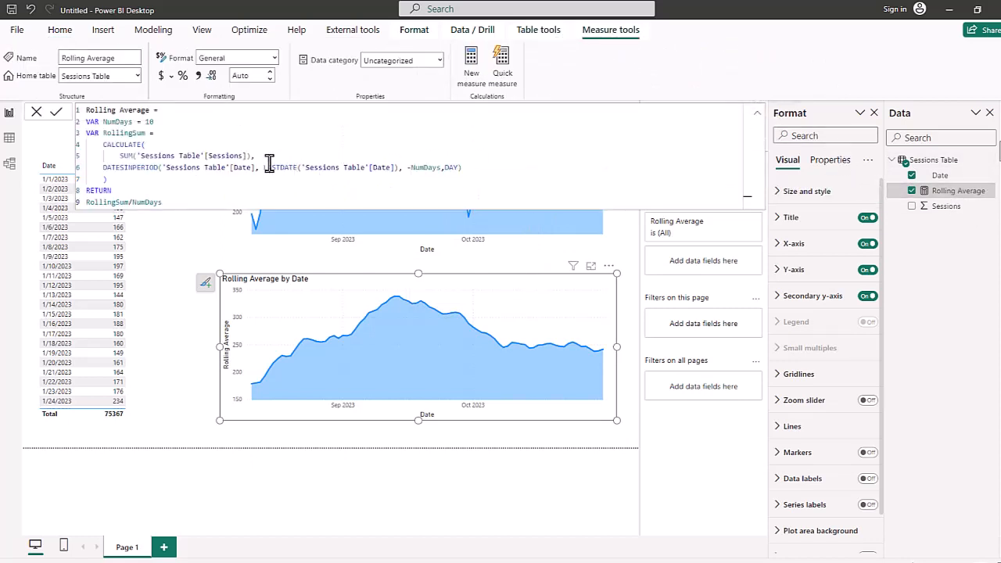
double_click(150, 122)
key("BackSpace")
type("5")
key("Return")
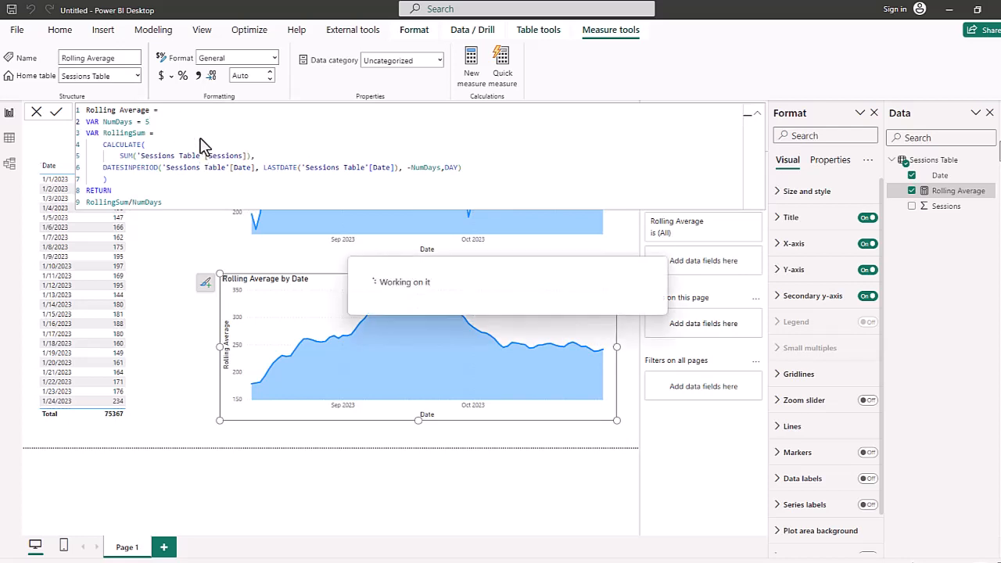
mouse_move(455, 381)
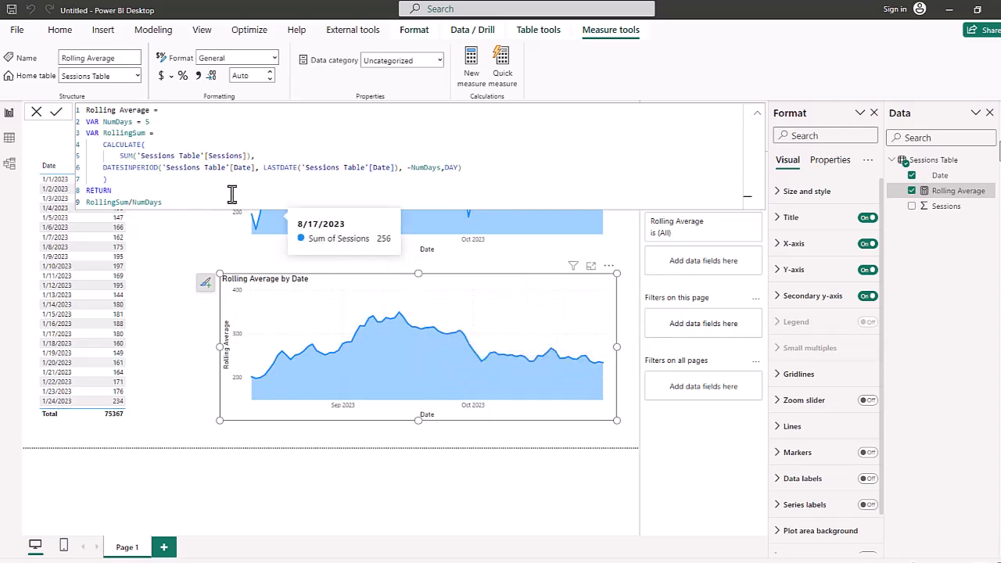
Set NumDays back to 10 in the Rolling Average measure and commit the formula
left_click(156, 123)
type("10")
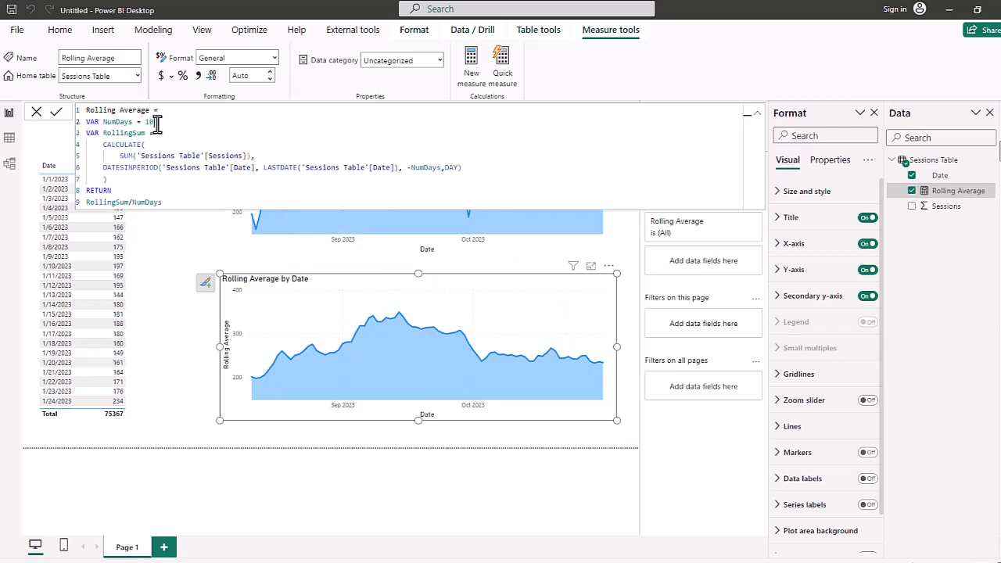
key("Return")
Copy the entire Rolling Average formula into a new measure in the Sessions Table
right_click(952, 196)
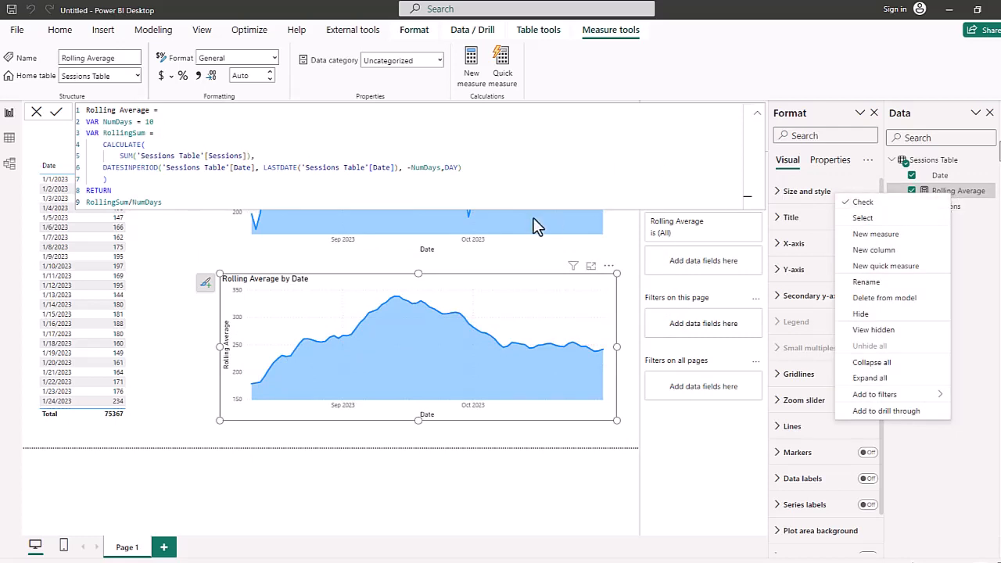
left_click(166, 202)
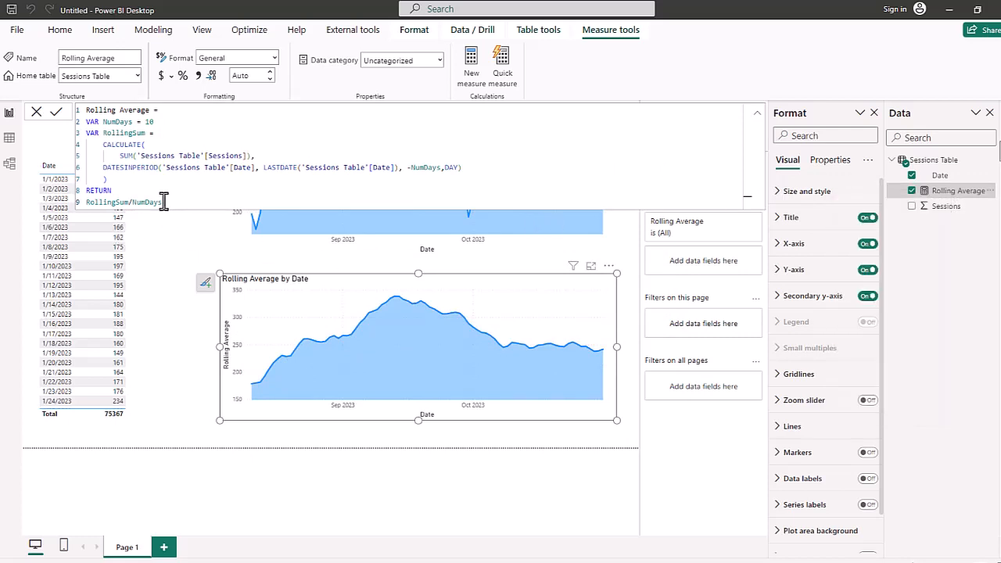
left_click_drag(163, 203, 68, 115)
key("ctrl+c")
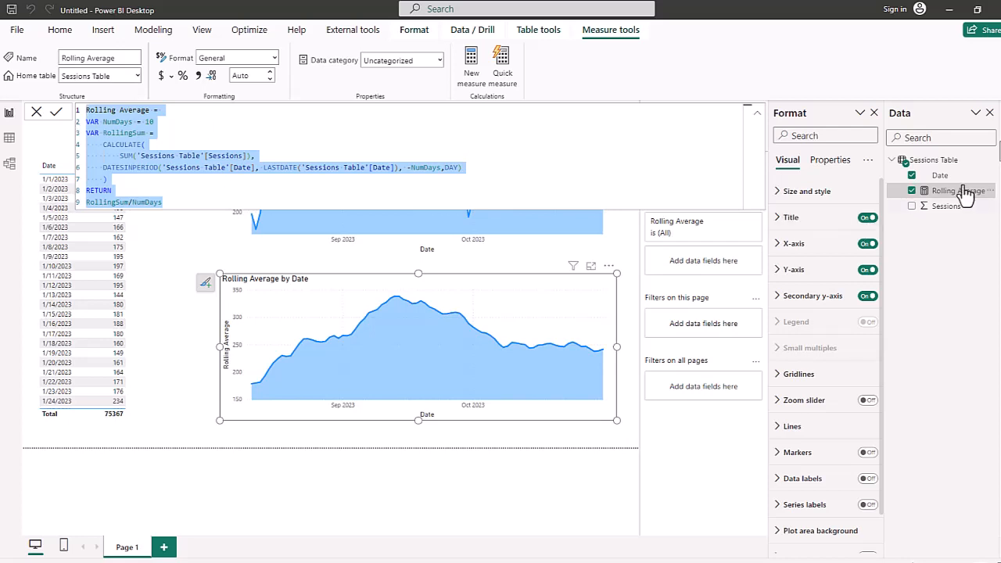
left_click(478, 85)
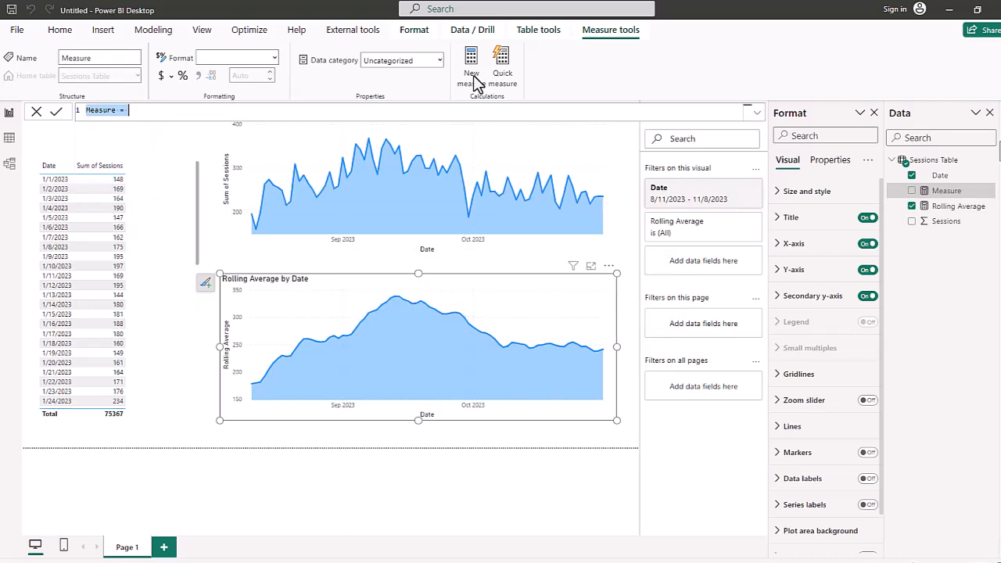
key("ctrl+v")
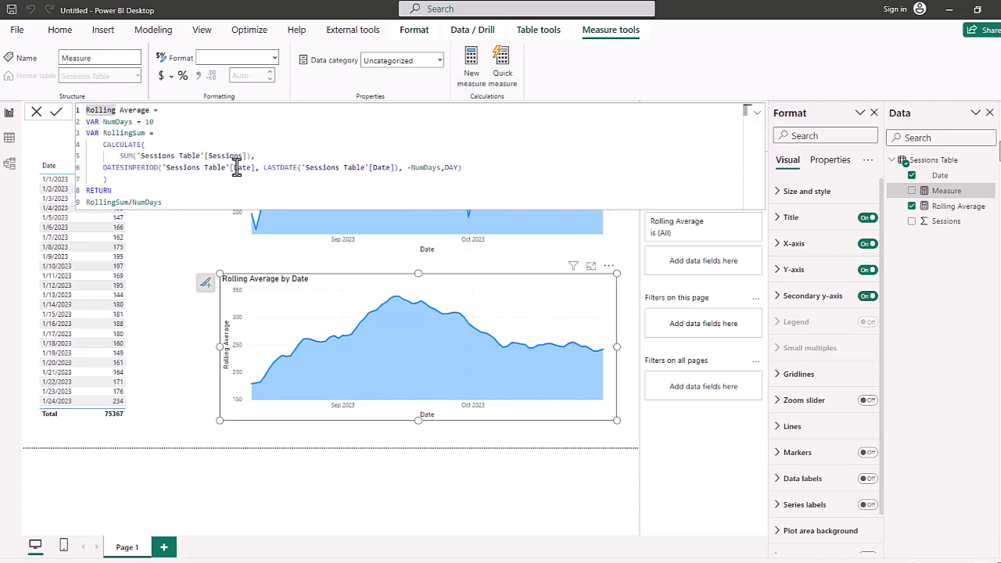
Name the new measure 5 Rolling Average, set its NumDays to 5, and commit it
type("5")
double_click(159, 123)
type("5")
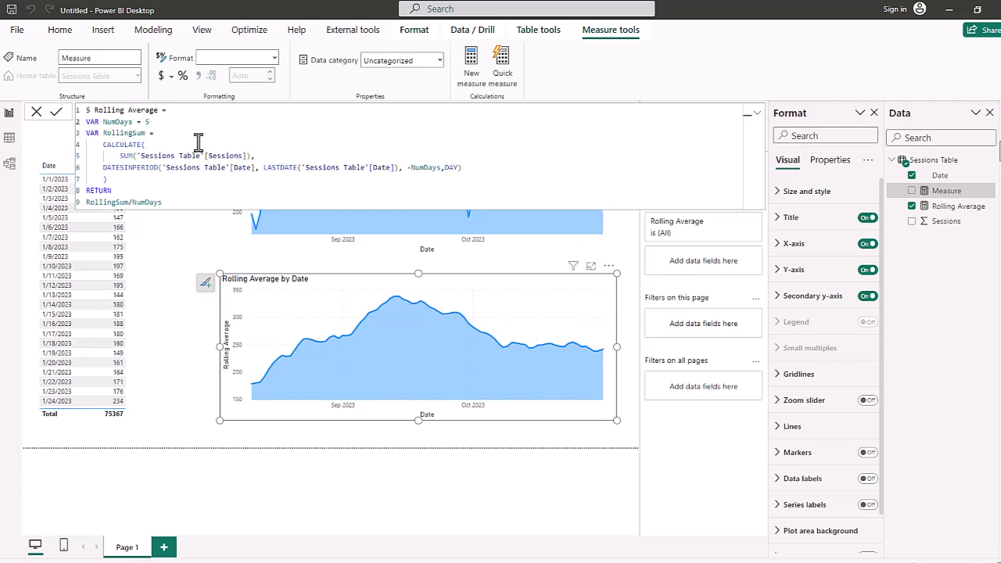
key("Return")
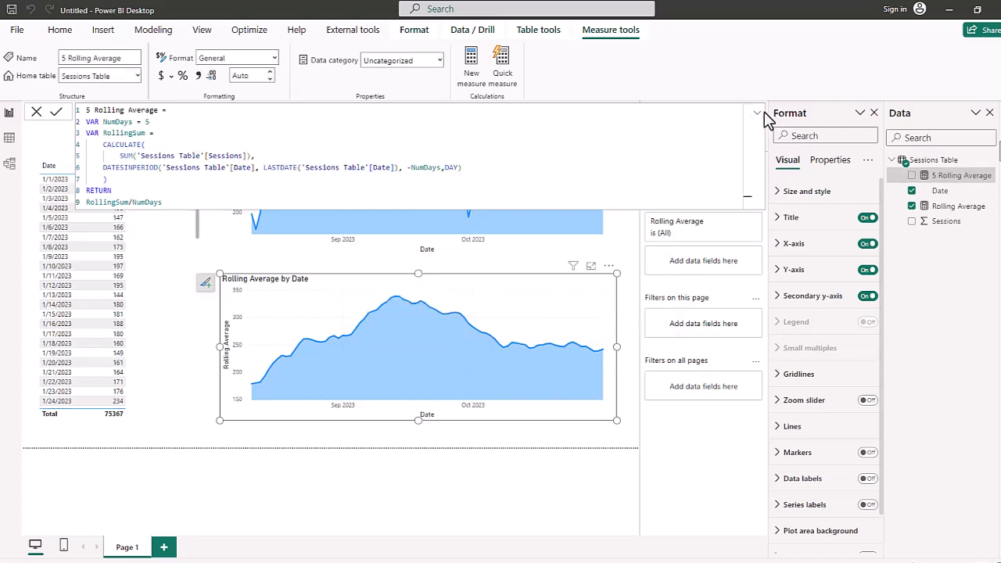
left_click(757, 113)
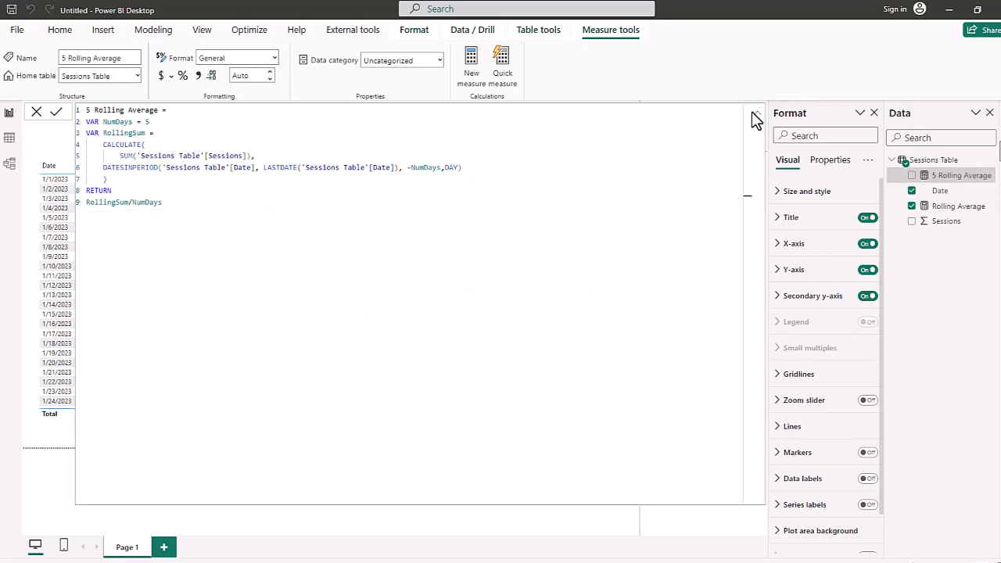
left_click(756, 115)
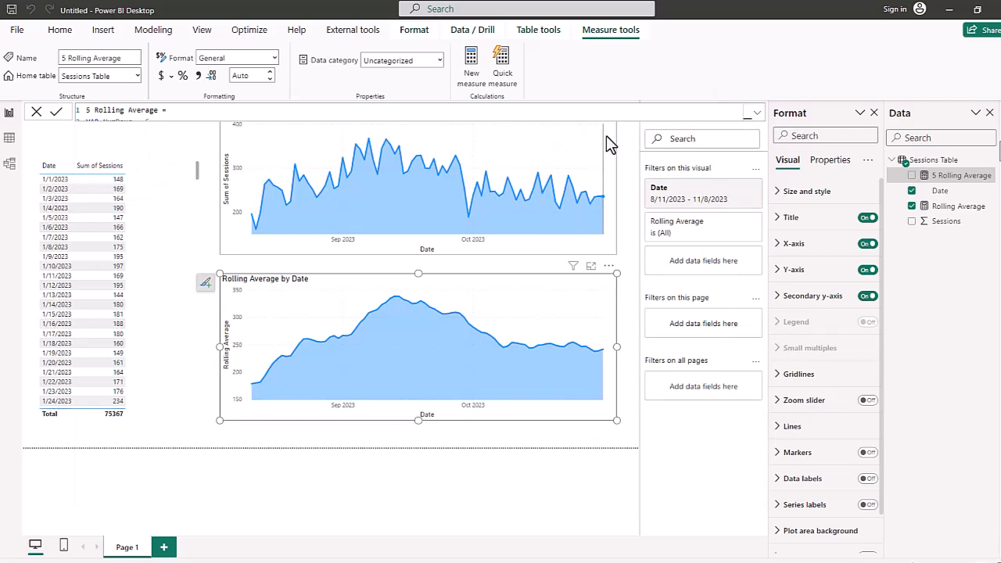
Replace the Sessions field with the 5 Rolling Average measure in the upper area chart
left_click(617, 181)
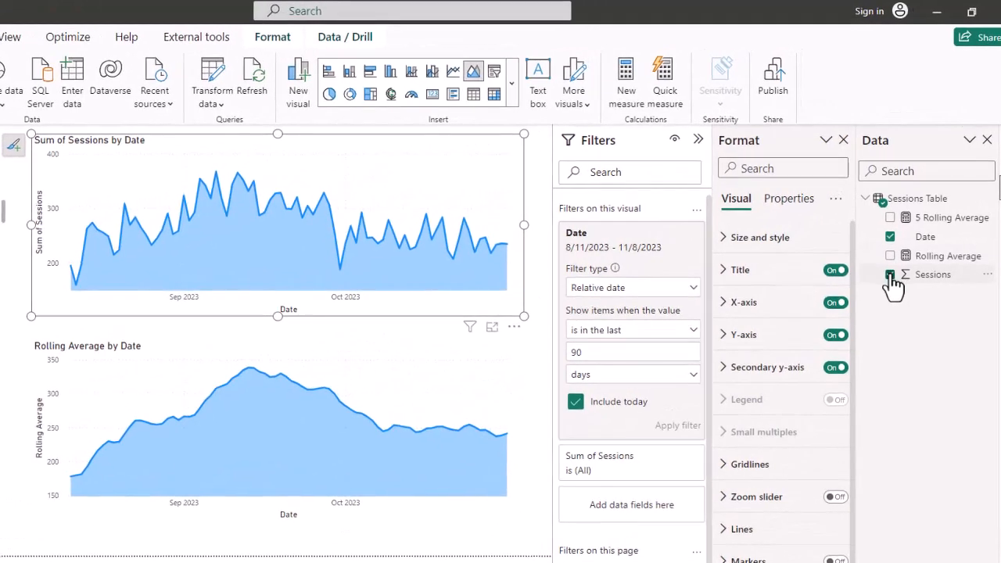
left_click(890, 275)
left_click(890, 218)
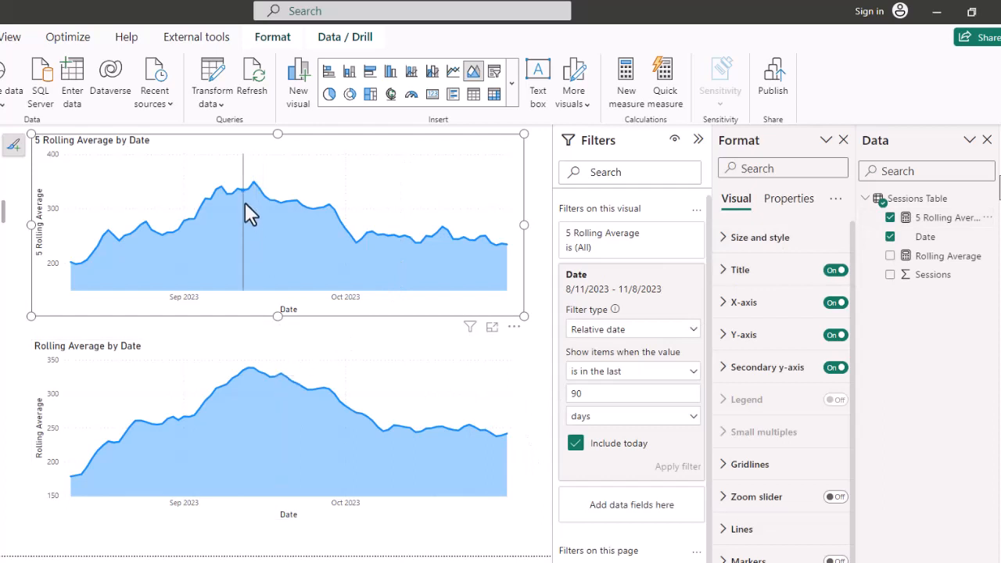
mouse_move(246, 194)
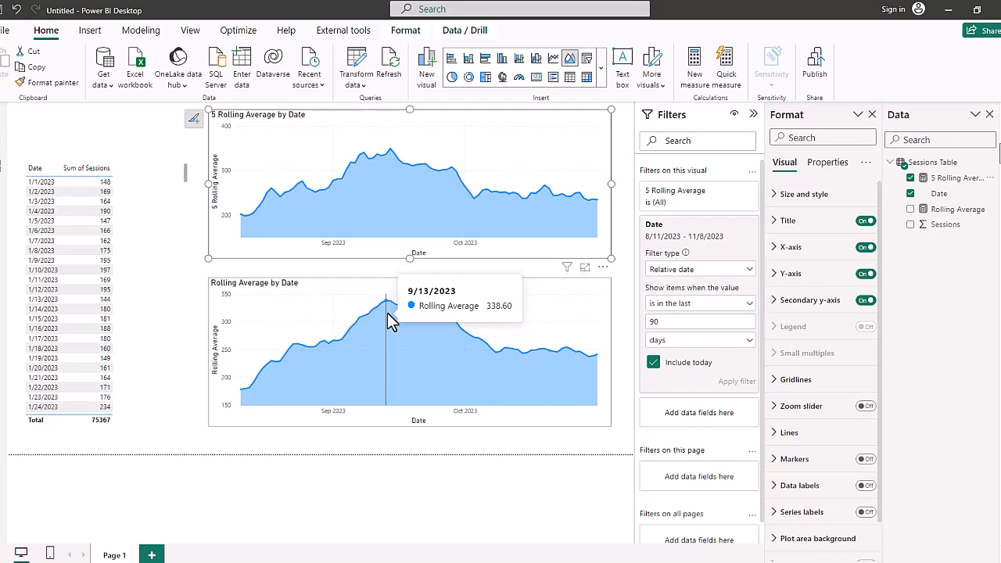
Display the full multi-line formula of the Rolling Average measure for review
left_click(962, 209)
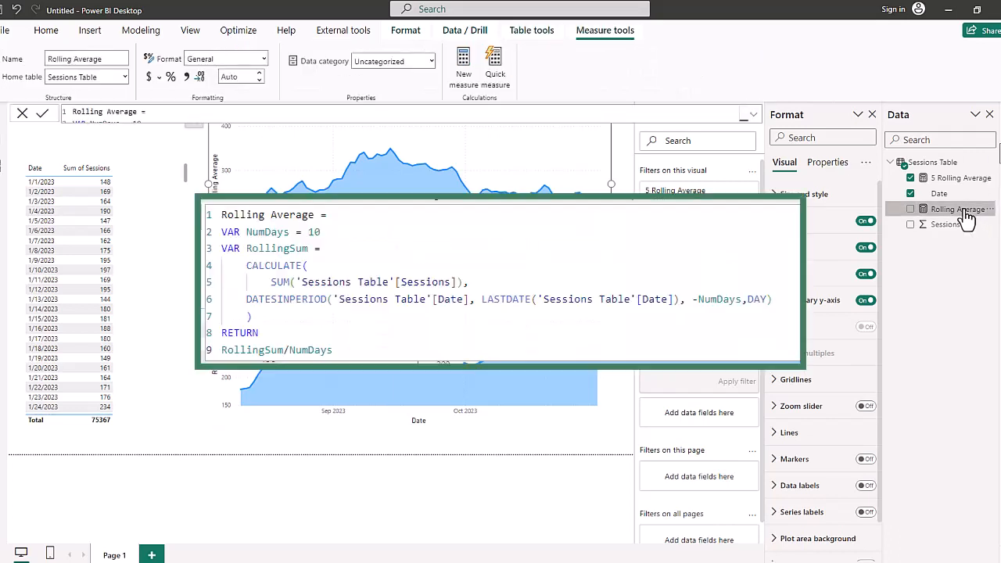
left_click(753, 117)
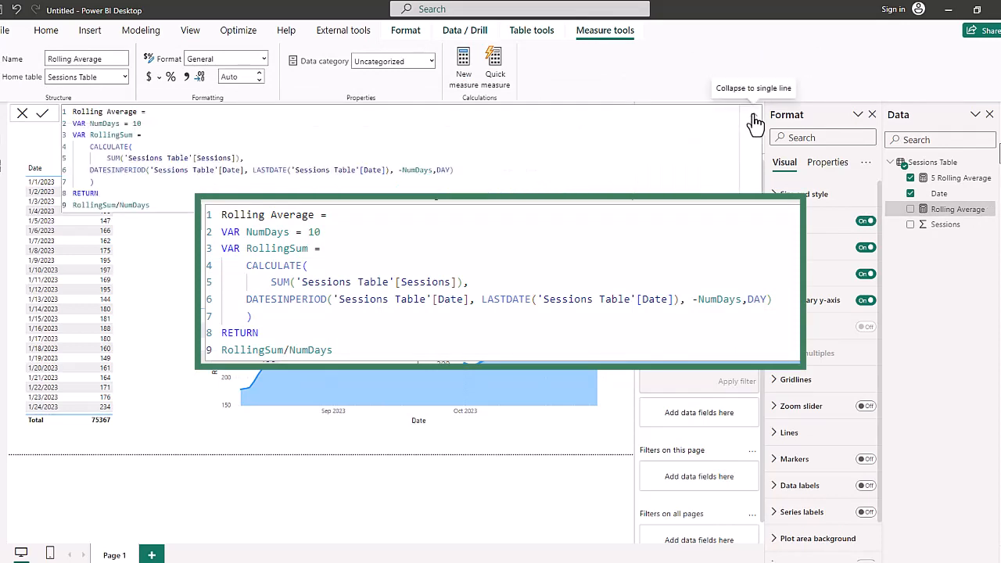